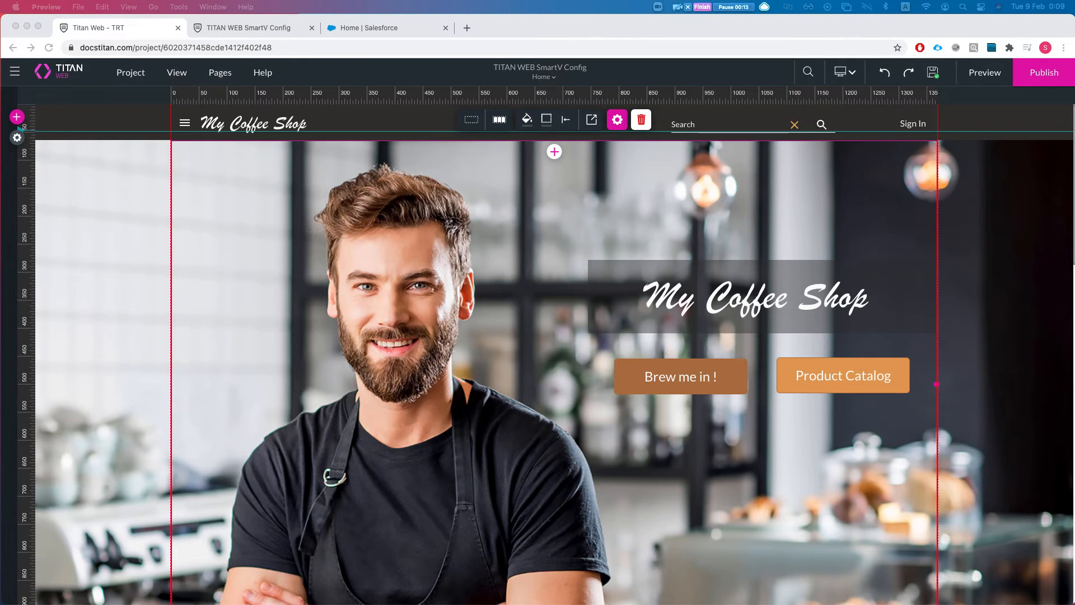
Open the project settings and bring up the User Access options.
{"action": "left_click", "coordinate": [18, 141]}
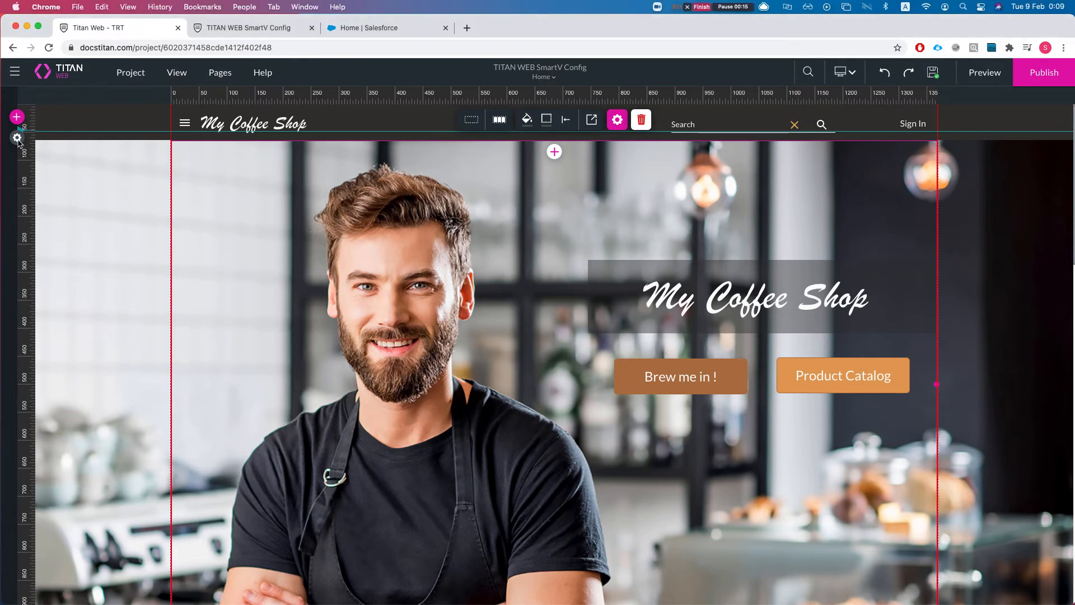
{"action": "left_click", "coordinate": [18, 141]}
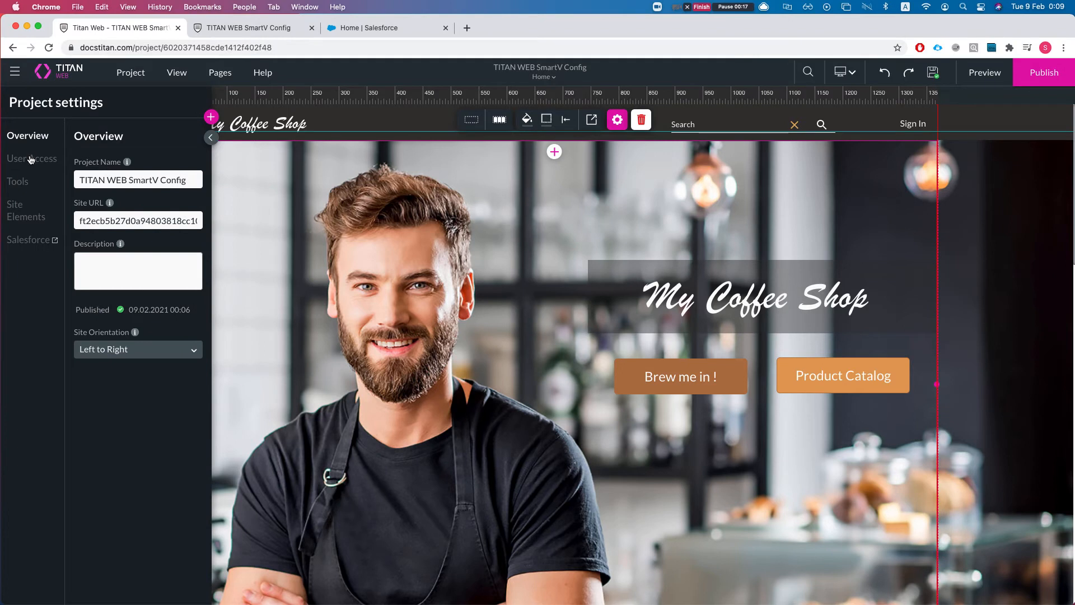
{"action": "left_click", "coordinate": [43, 164]}
Open the SmartV login configuration, then view the live site in the TITAN WEB SmartV Config tab.
{"action": "left_click", "coordinate": [197, 201]}
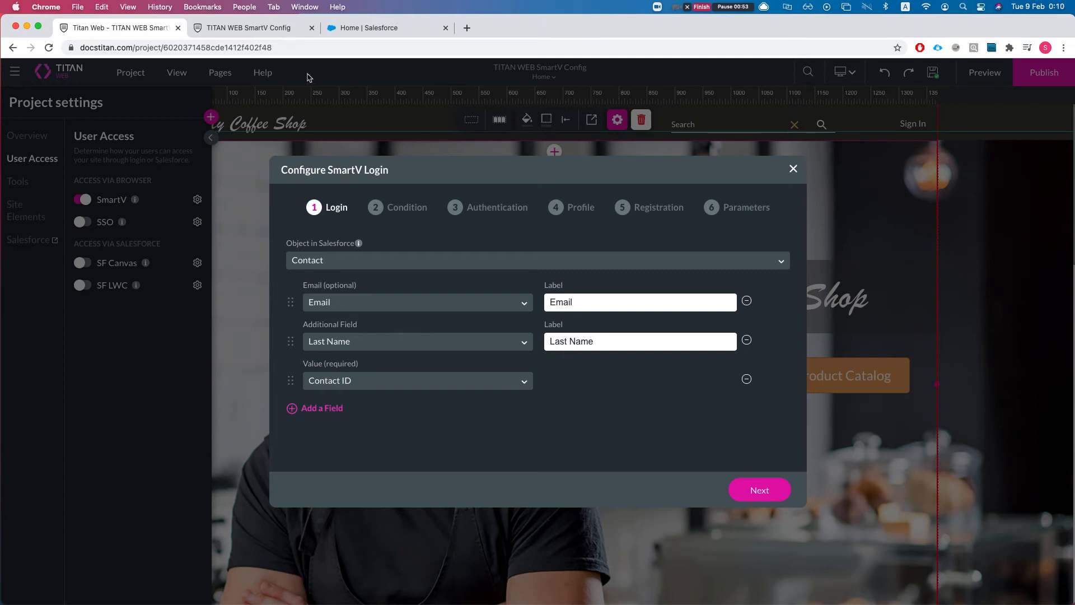
{"action": "left_click", "coordinate": [237, 32]}
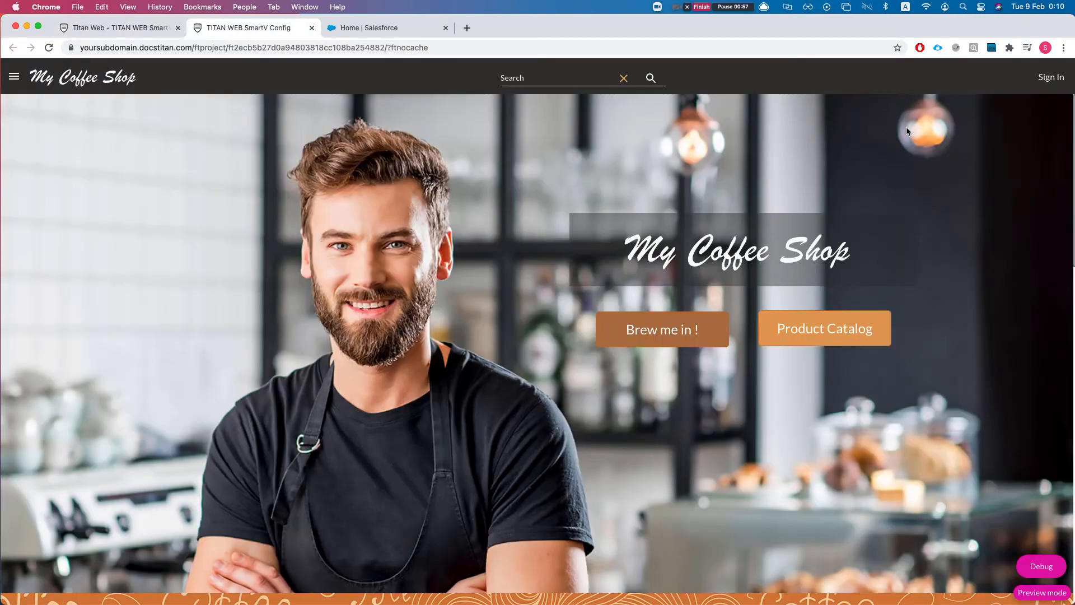
Sign in on the coffee shop site with a test email to reach the verification-code page.
{"action": "left_click", "coordinate": [1045, 79]}
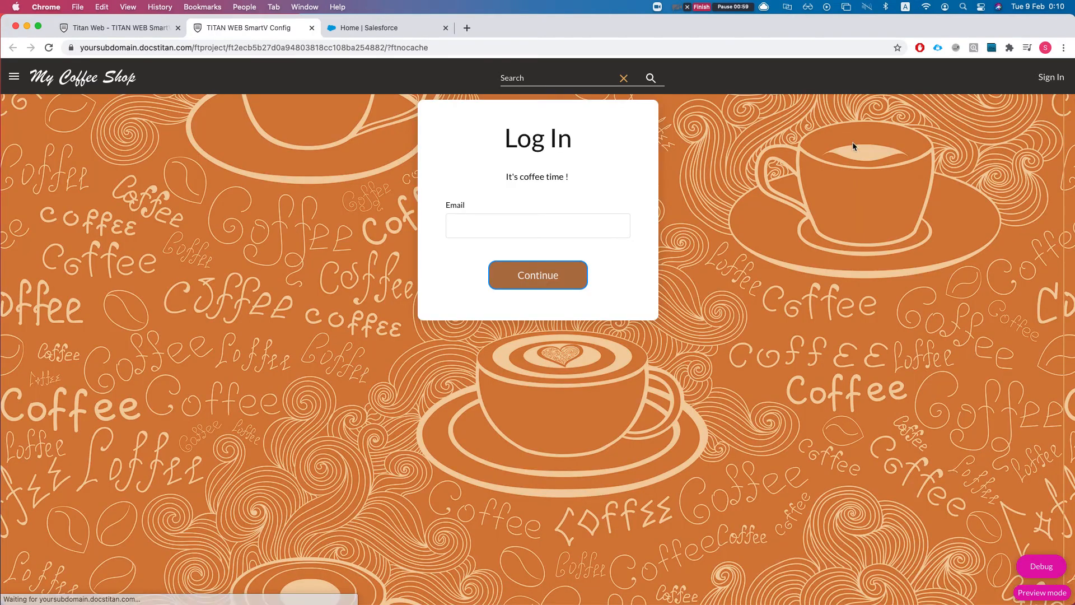
{"action": "left_click", "coordinate": [487, 219]}
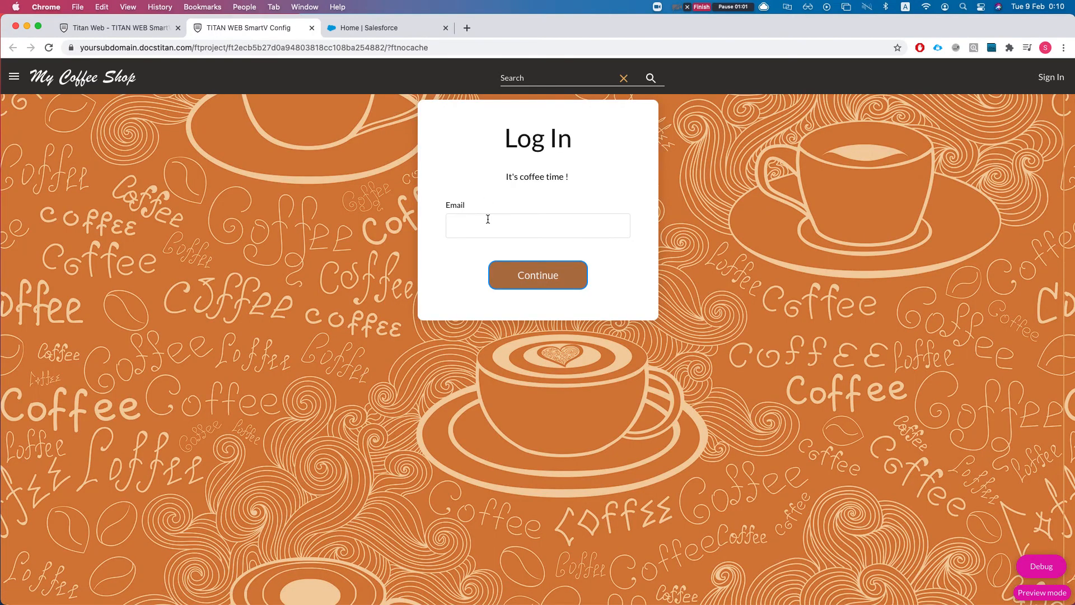
{"action": "key", "text": "Return"}
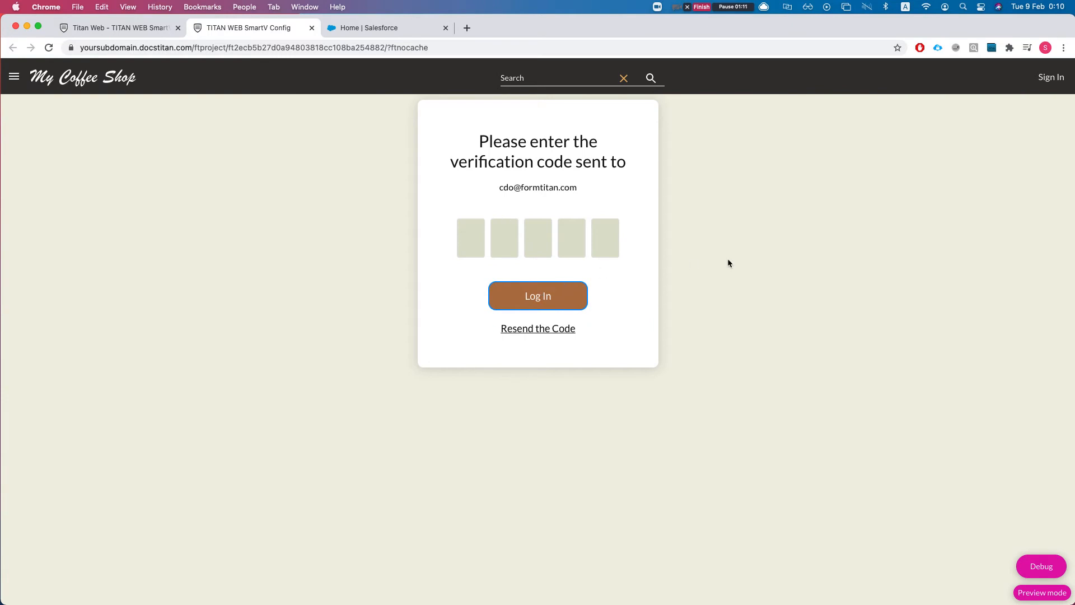
Reload and sign in with a second address, which is rejected as invalid, then return to the editor.
{"action": "key", "text": "super+r"}
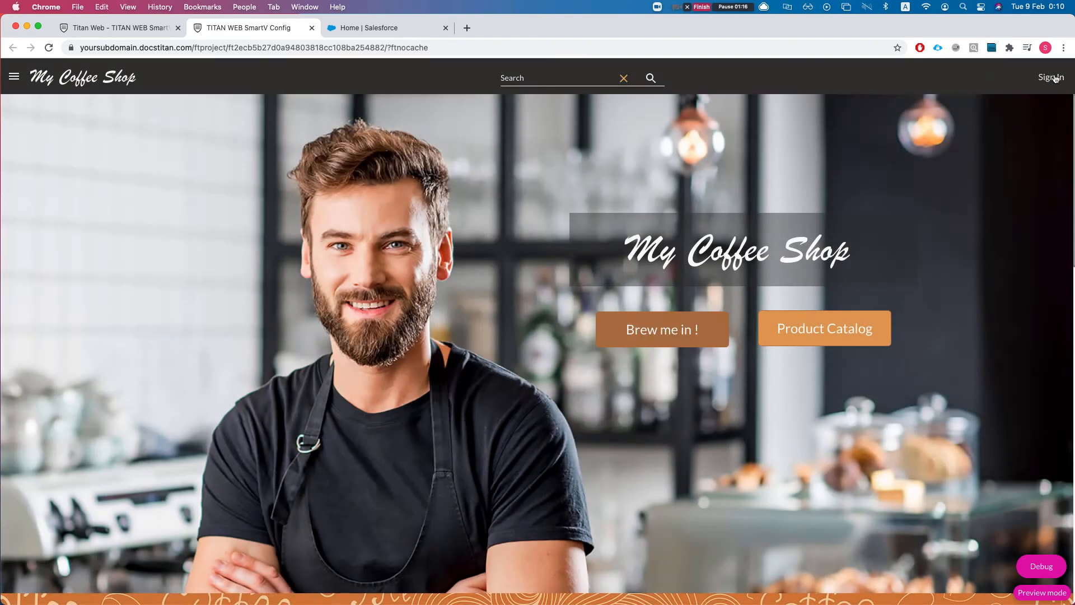
{"action": "left_click", "coordinate": [1048, 78]}
{"action": "type", "text": "sadsad@dfd.com"}
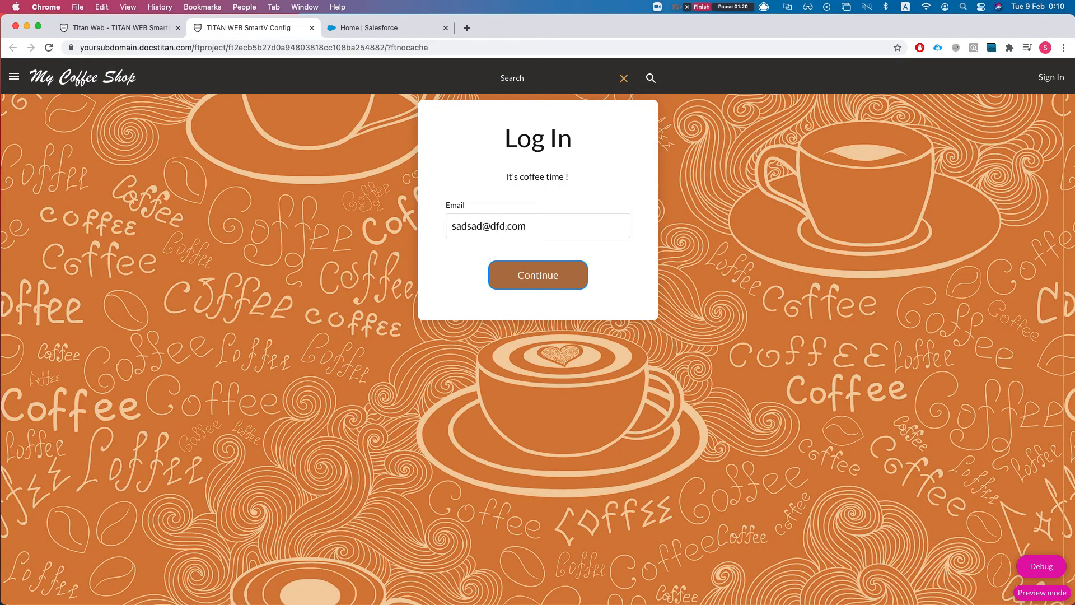
{"action": "key", "text": "Return"}
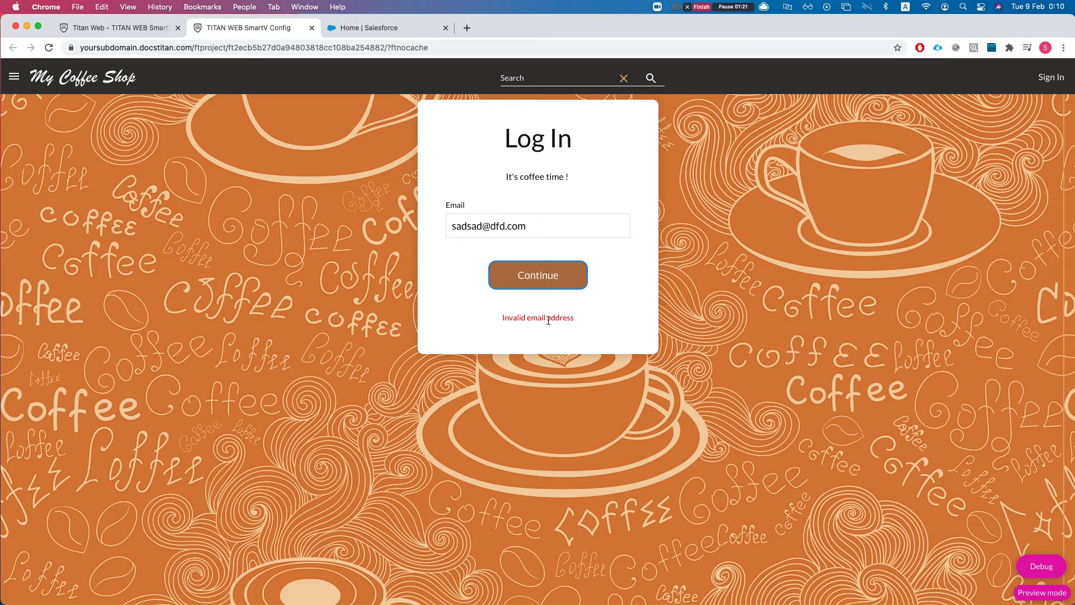
{"action": "left_click_drag", "start_coordinate": [520, 318], "coordinate": [609, 321]}
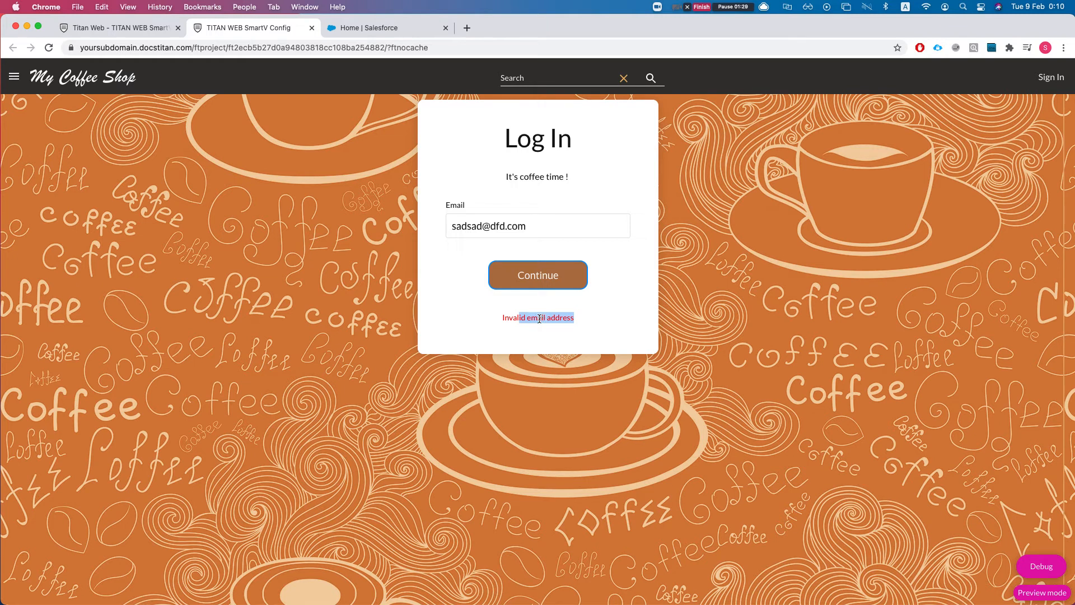
{"action": "left_click", "coordinate": [108, 31]}
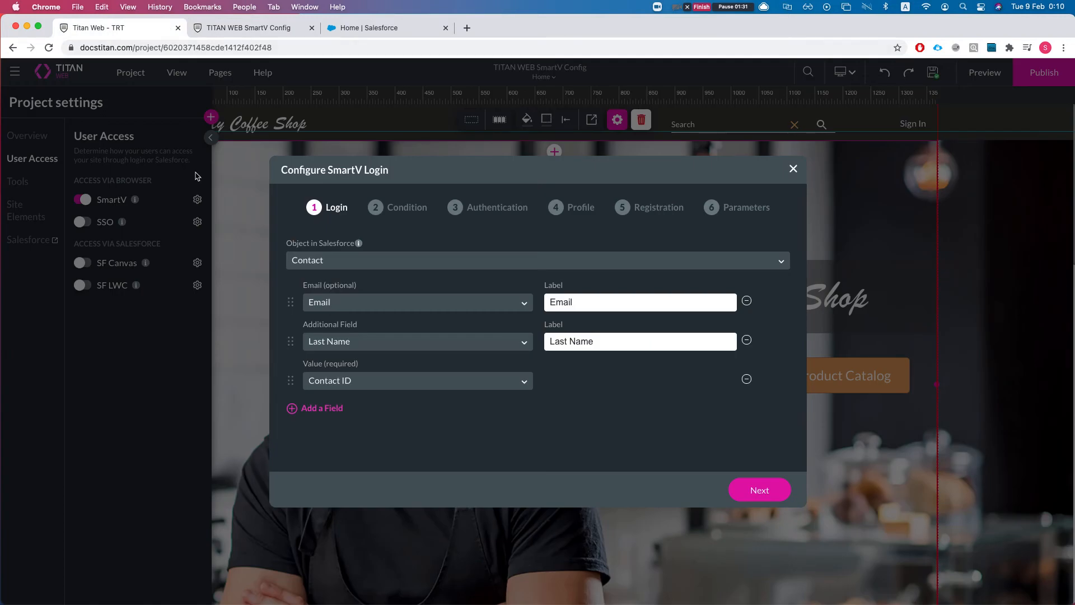
Enable the registration page, add a new field row, and keep Email mandatory.
{"action": "left_click", "coordinate": [648, 218]}
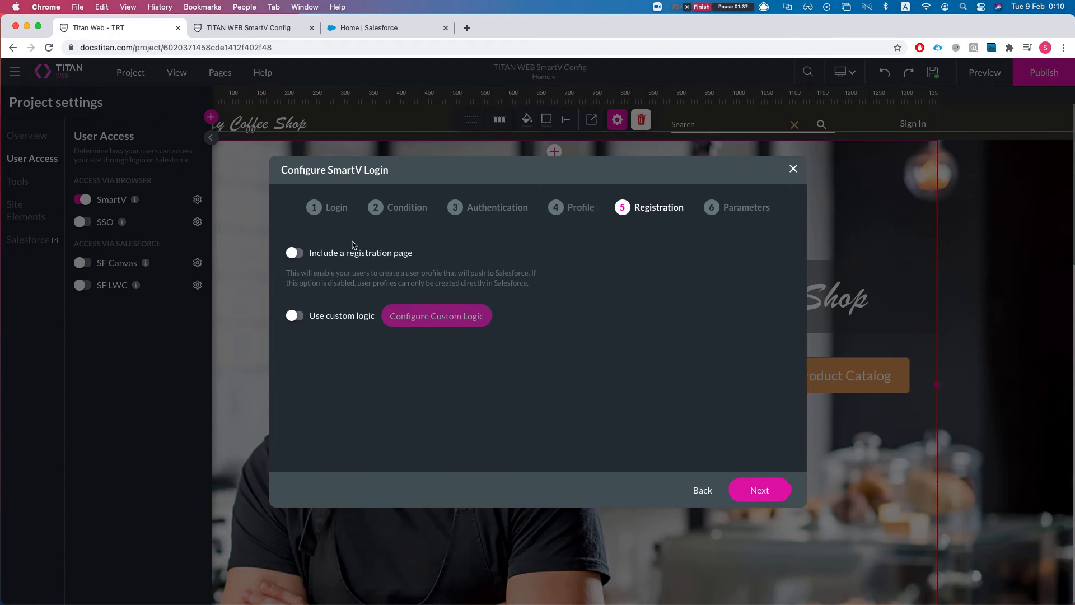
{"action": "left_click", "coordinate": [295, 253]}
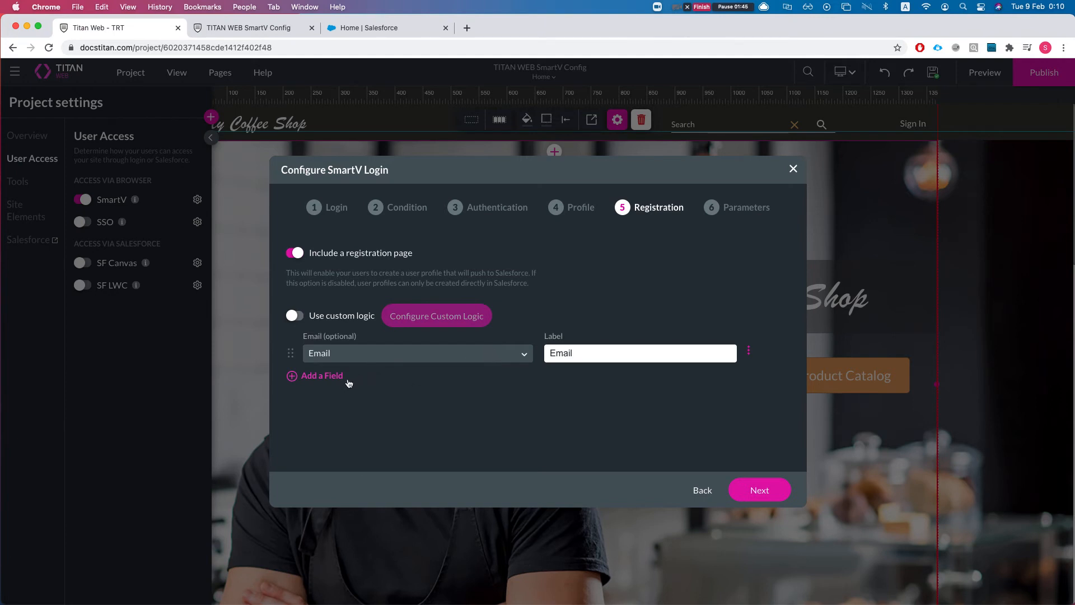
{"action": "left_click", "coordinate": [317, 376]}
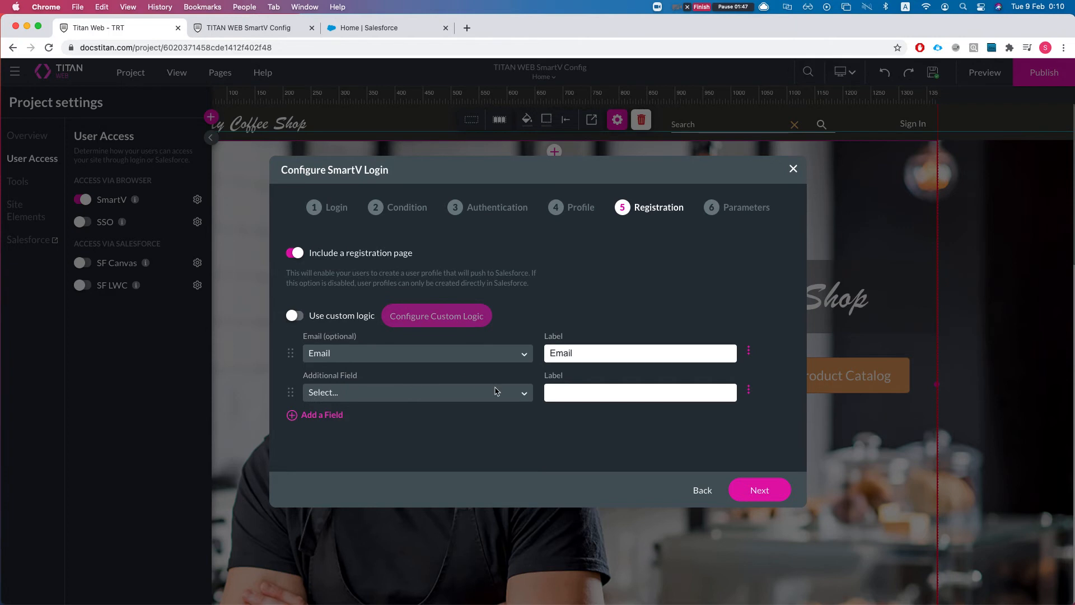
{"action": "left_click", "coordinate": [749, 351]}
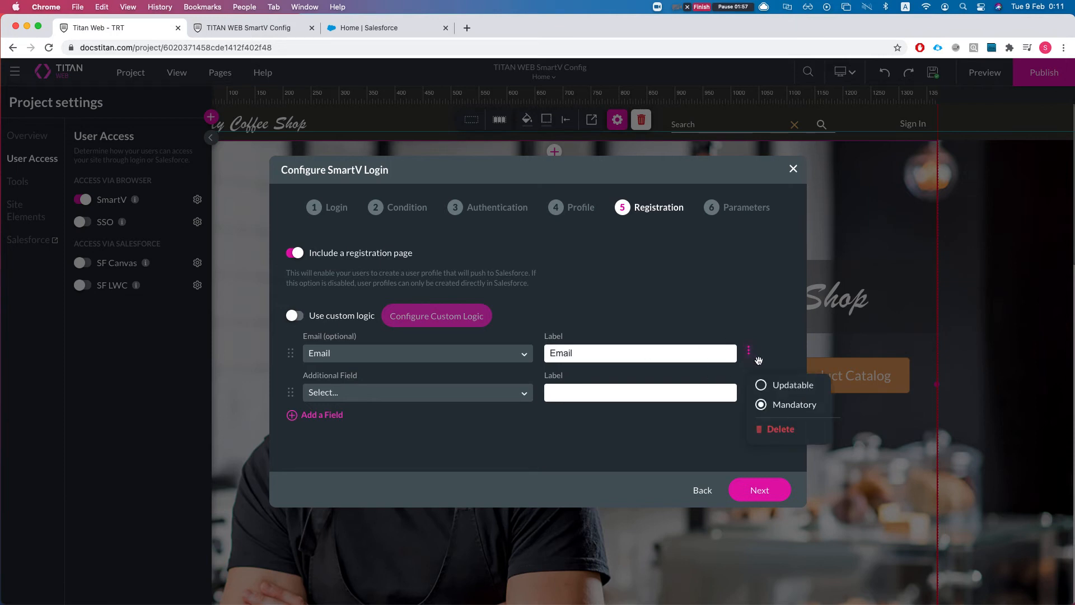
{"action": "left_click", "coordinate": [763, 386]}
{"action": "left_click", "coordinate": [762, 406]}
Add Last Name and First Name registration fields, moving First Name above Last Name.
{"action": "left_click", "coordinate": [448, 398]}
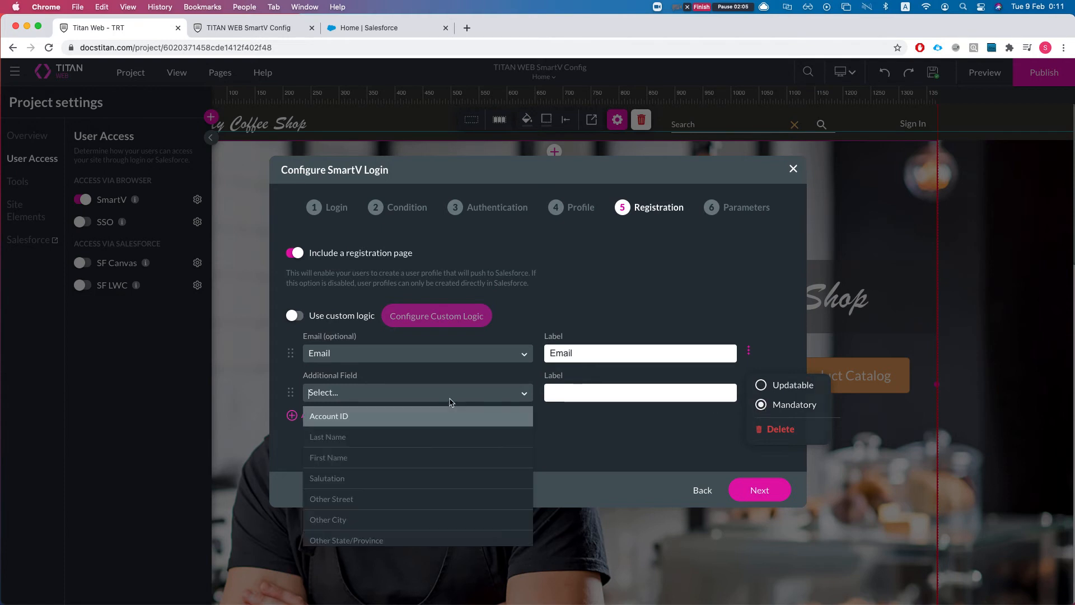
{"action": "type", "text": "last"}
{"action": "key", "text": "Return"}
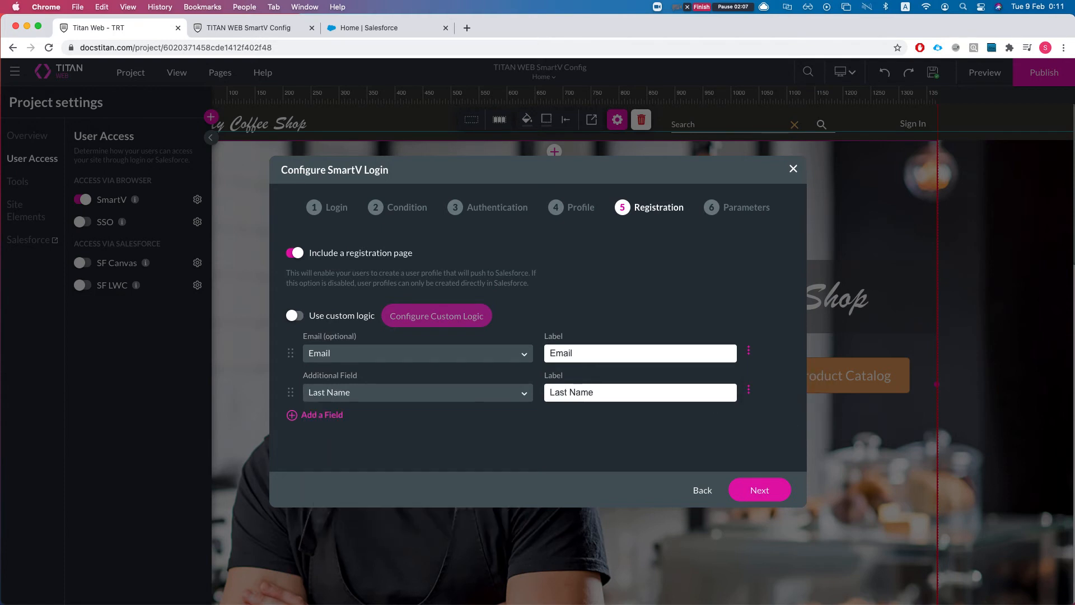
{"action": "left_click", "coordinate": [748, 391]}
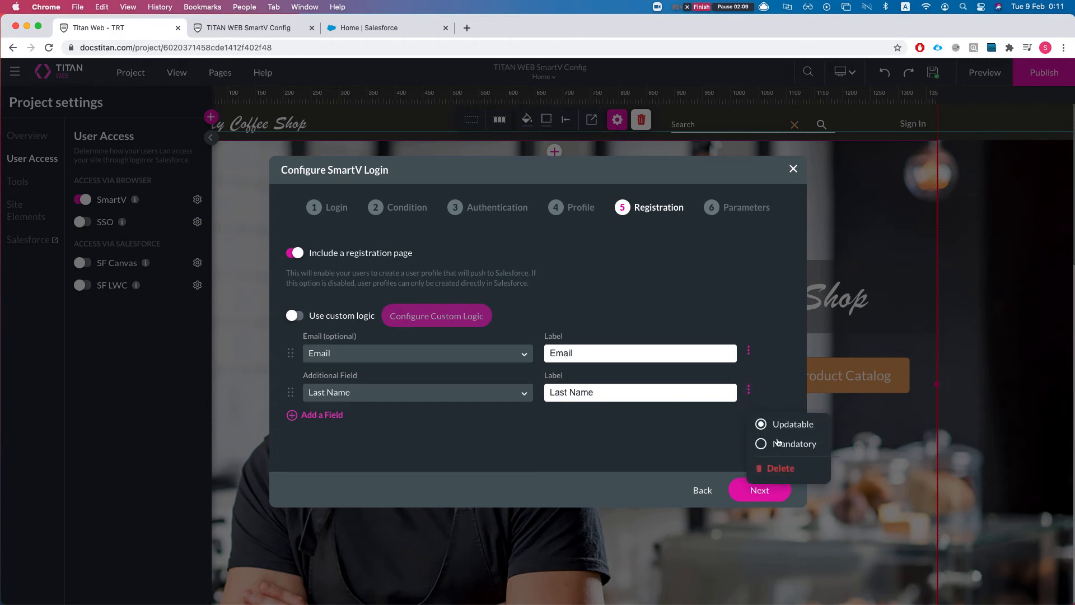
{"action": "left_click", "coordinate": [324, 415]}
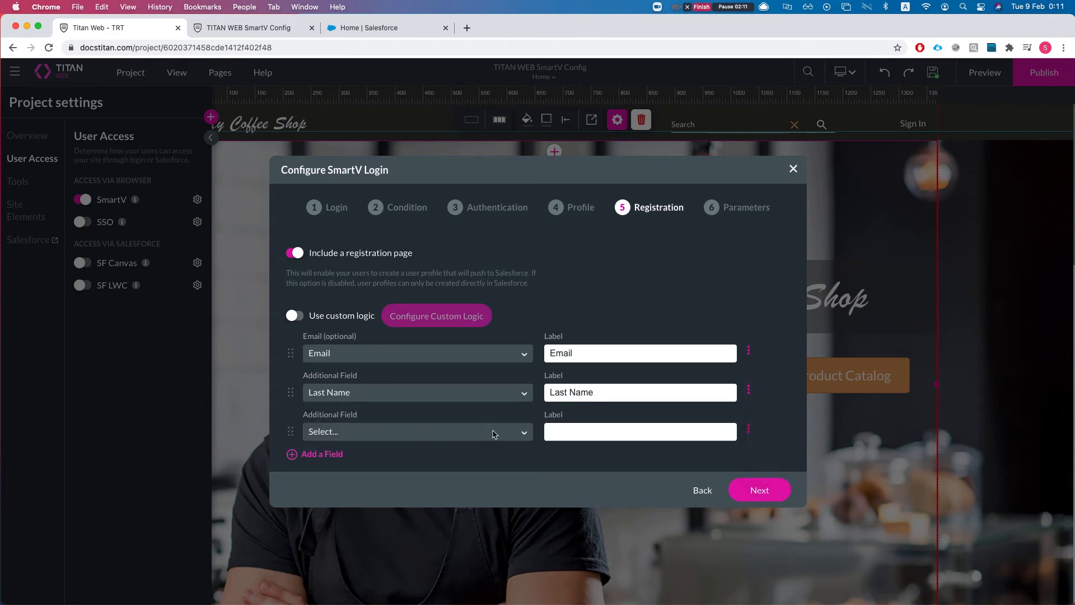
{"action": "left_click", "coordinate": [434, 432]}
{"action": "type", "text": "first"}
{"action": "key", "text": "Return"}
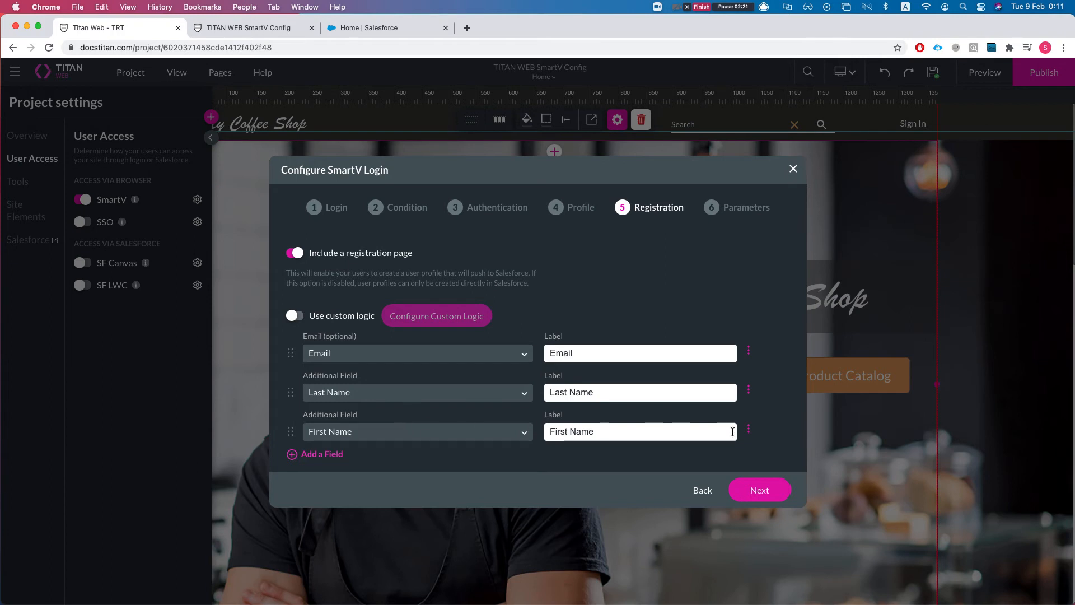
{"action": "left_click_drag", "start_coordinate": [291, 434], "coordinate": [291, 393]}
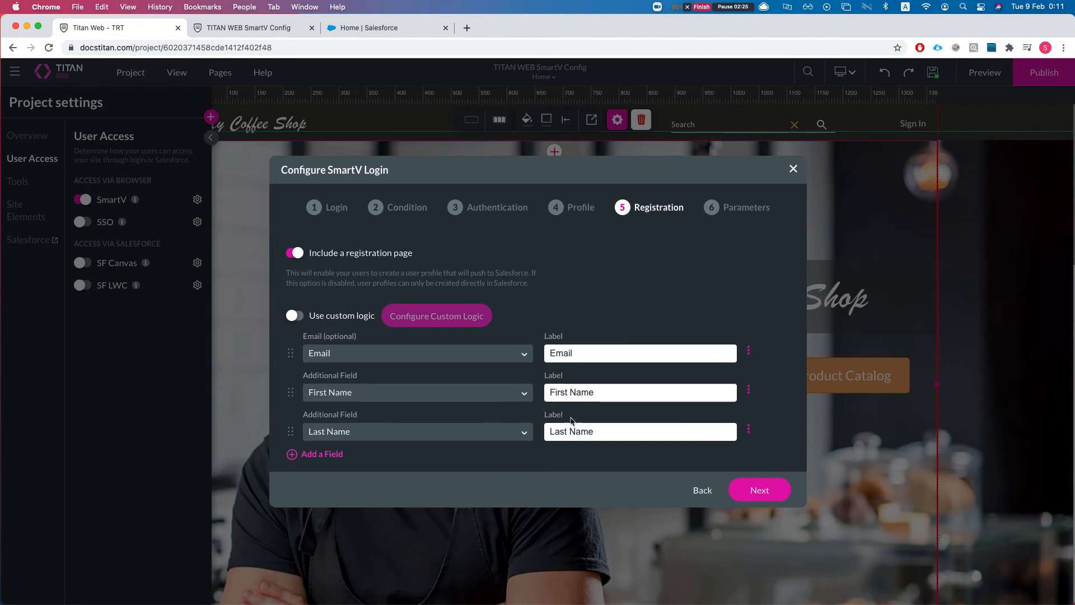
Add a Mobile Phone registration field and shorten its label to Mobile.
{"action": "left_click", "coordinate": [311, 457]}
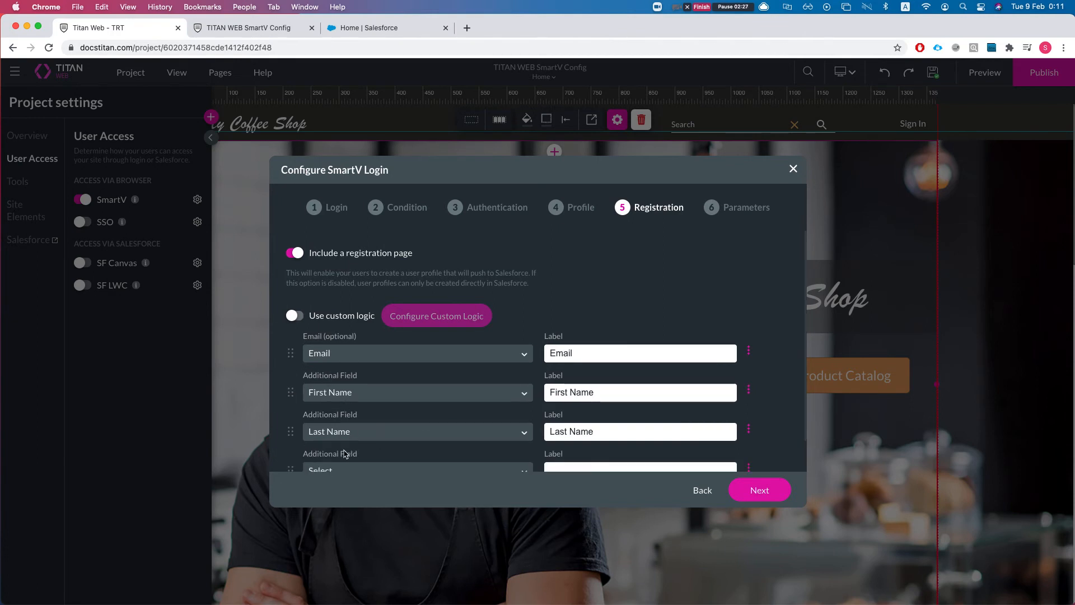
{"action": "scroll", "coordinate": [380, 442], "scroll_direction": "down", "scroll_amount": 1}
{"action": "left_click", "coordinate": [372, 435]}
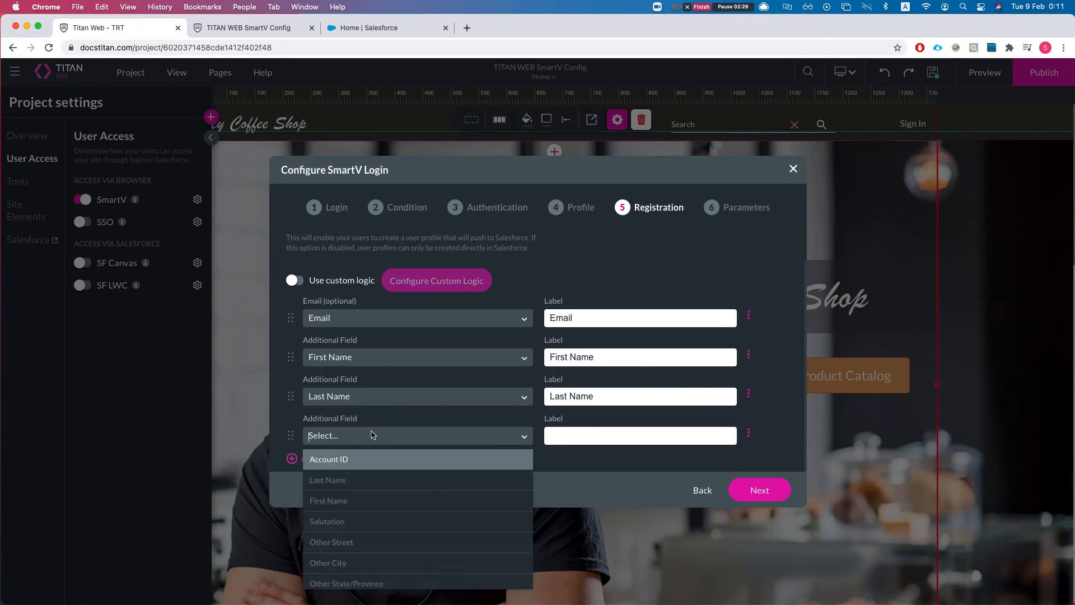
{"action": "type", "text": "mon"}
{"action": "key", "text": "BackSpace"}
{"action": "key", "text": "Return"}
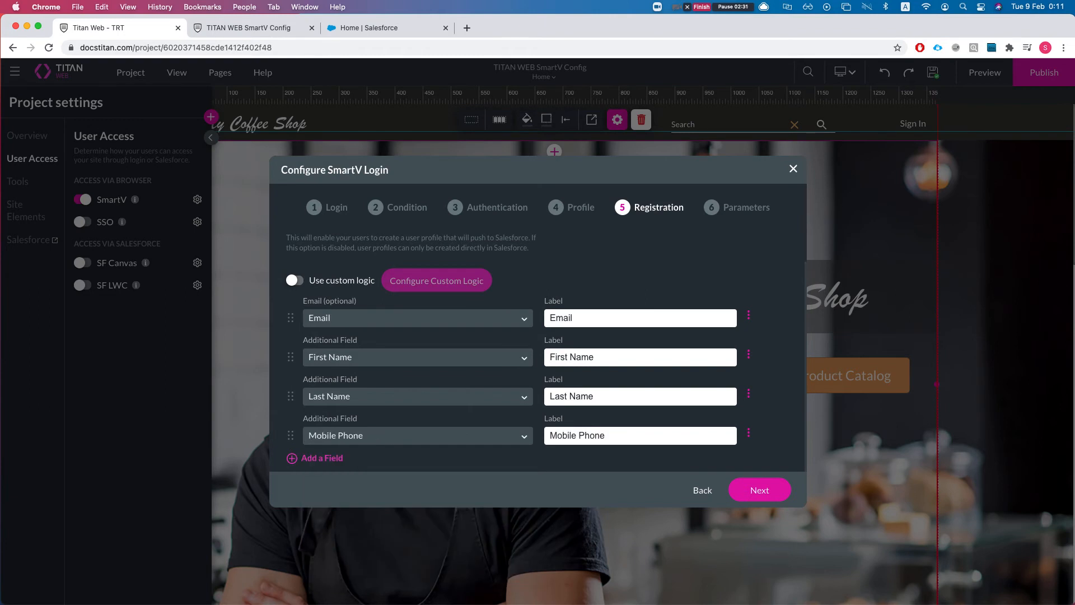
{"action": "double_click", "coordinate": [591, 432]}
{"action": "key", "text": "BackSpace"}
{"action": "key", "text": "BackSpace"}
Make First Name mandatory and leave Mobile Phone updatable.
{"action": "left_click", "coordinate": [749, 354]}
{"action": "left_click", "coordinate": [760, 408]}
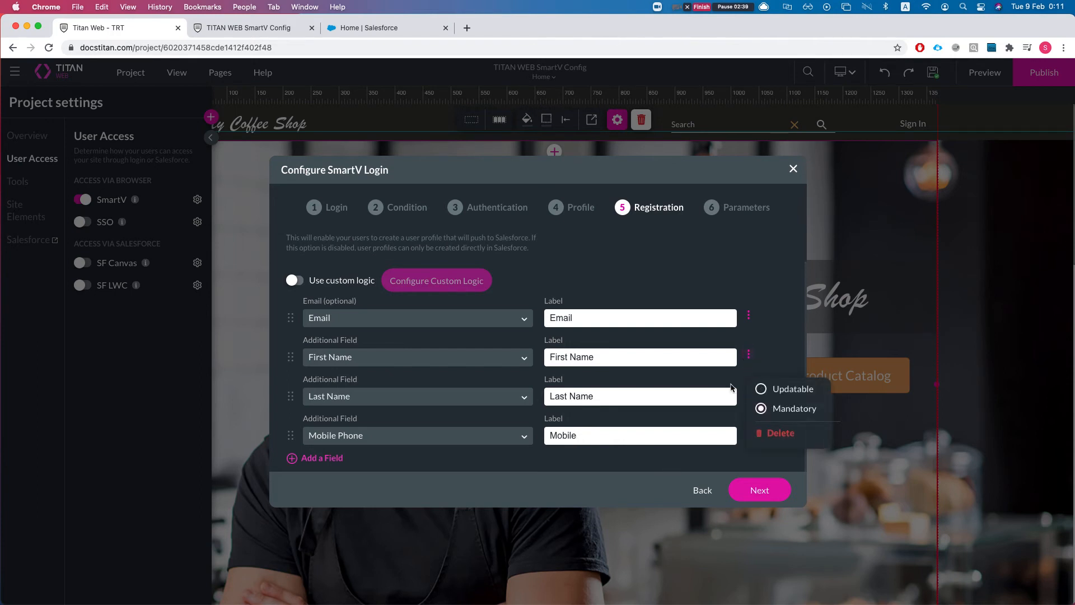
{"action": "left_click", "coordinate": [732, 387]}
{"action": "left_click", "coordinate": [748, 432]}
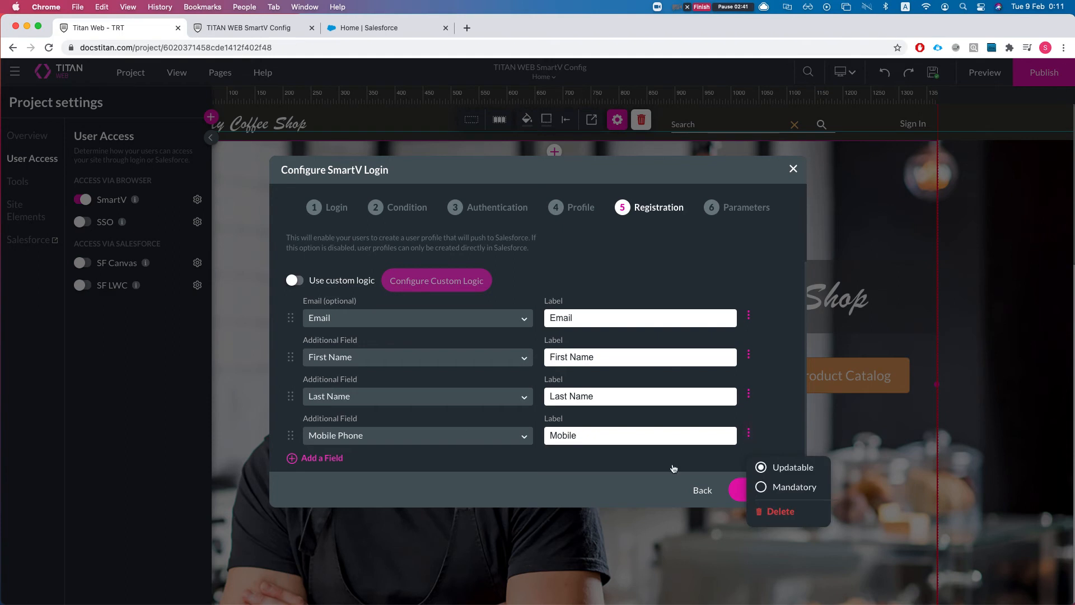
{"action": "left_click", "coordinate": [755, 409]}
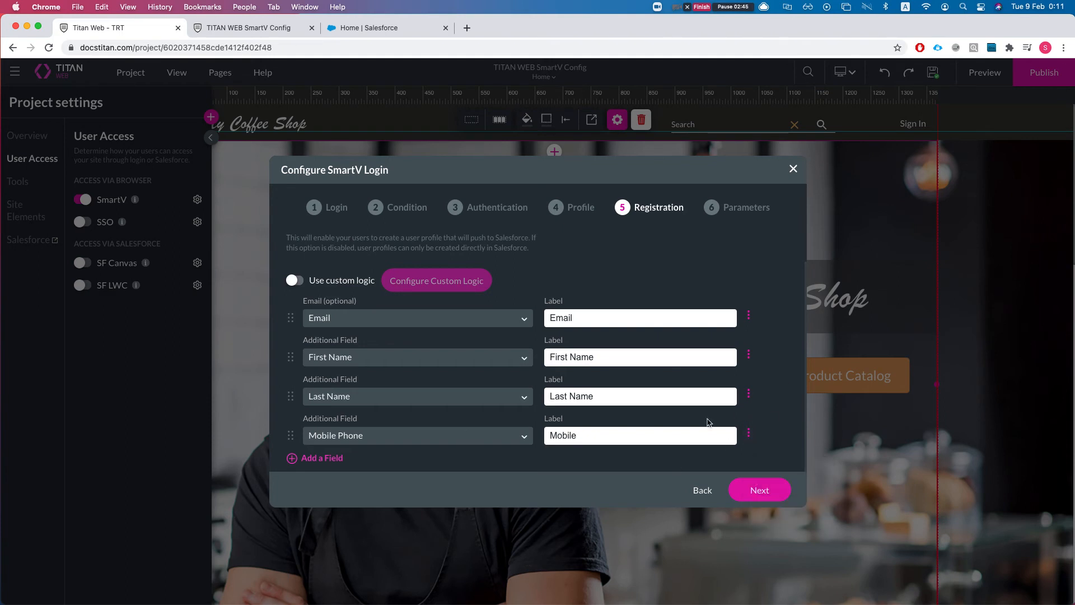
Continue past the parameters step and generate the SmartV login.
{"action": "scroll", "coordinate": [643, 384], "scroll_direction": "up", "scroll_amount": 2}
{"action": "scroll", "coordinate": [648, 365], "scroll_direction": "down", "scroll_amount": 1}
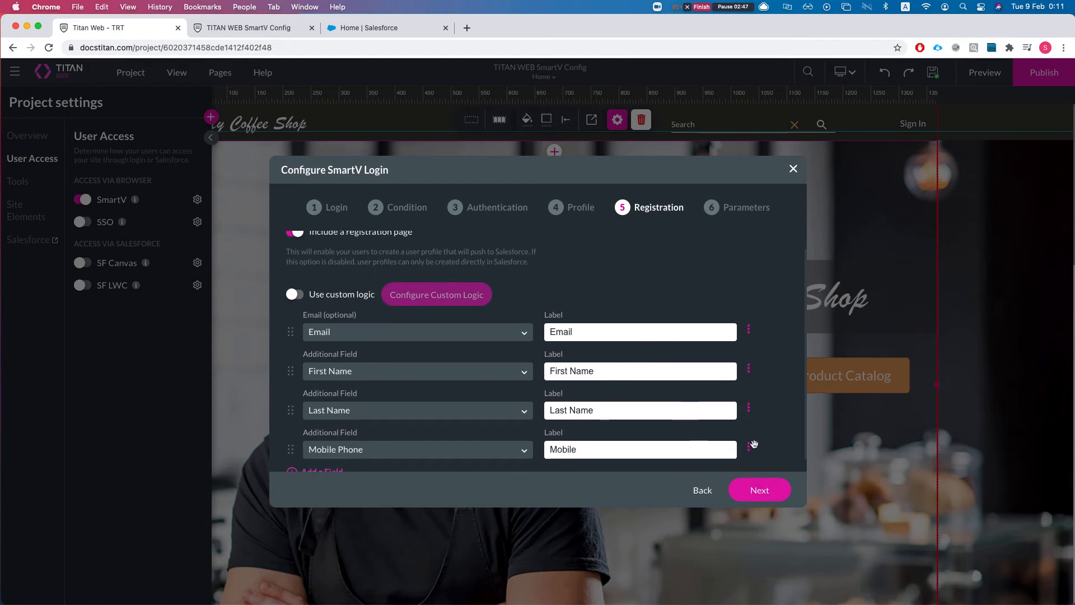
{"action": "scroll", "coordinate": [715, 440], "scroll_direction": "down", "scroll_amount": 1}
{"action": "left_click", "coordinate": [730, 493]}
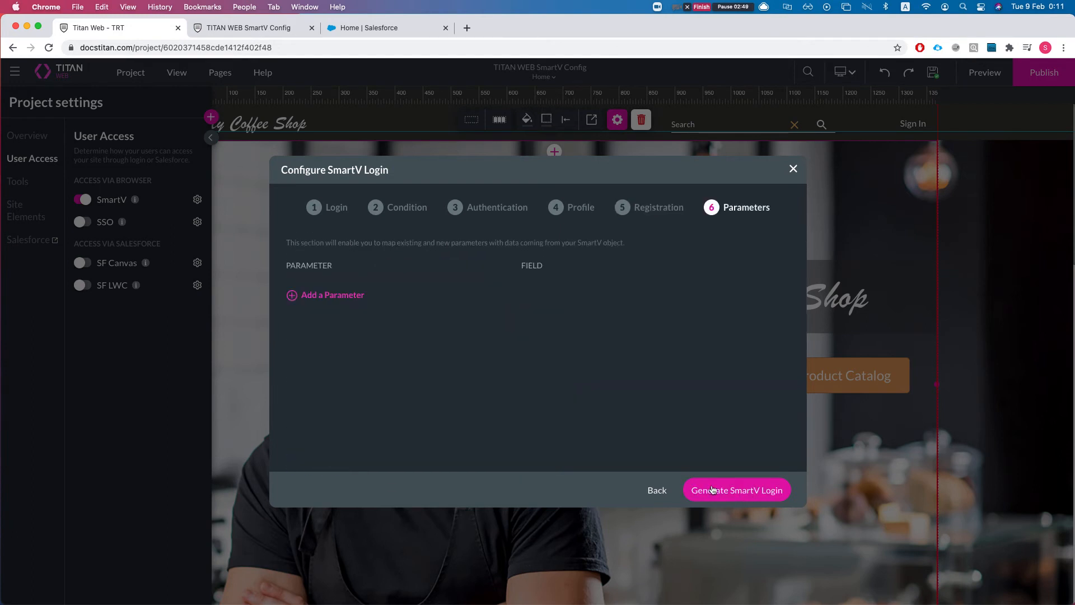
{"action": "left_click", "coordinate": [730, 492]}
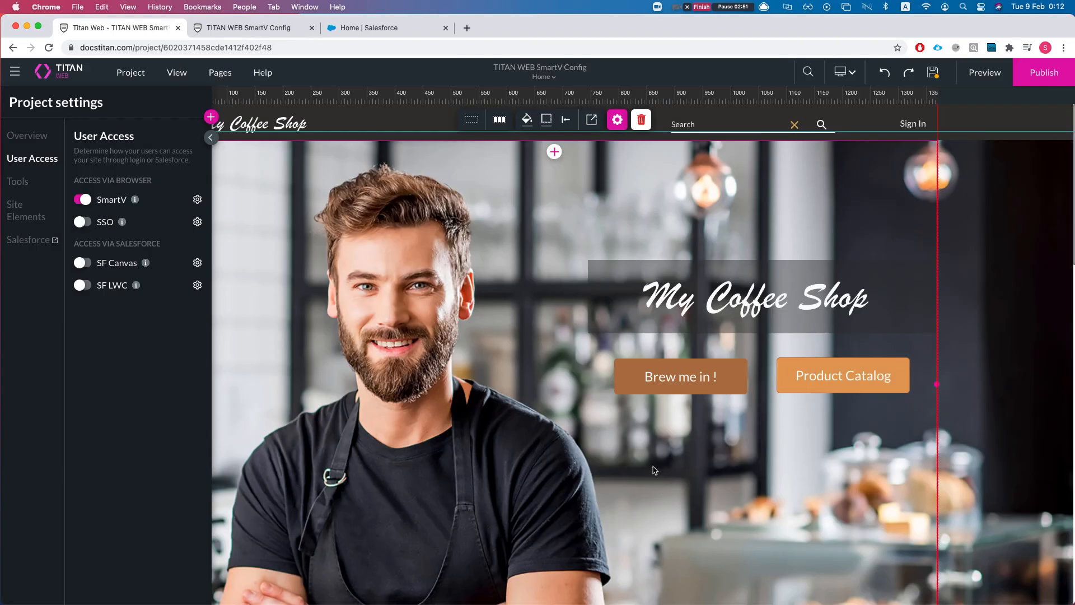
Review the SmartV login settings on the Registration page, then publish the coffee-shop site.
{"action": "left_click", "coordinate": [220, 72]}
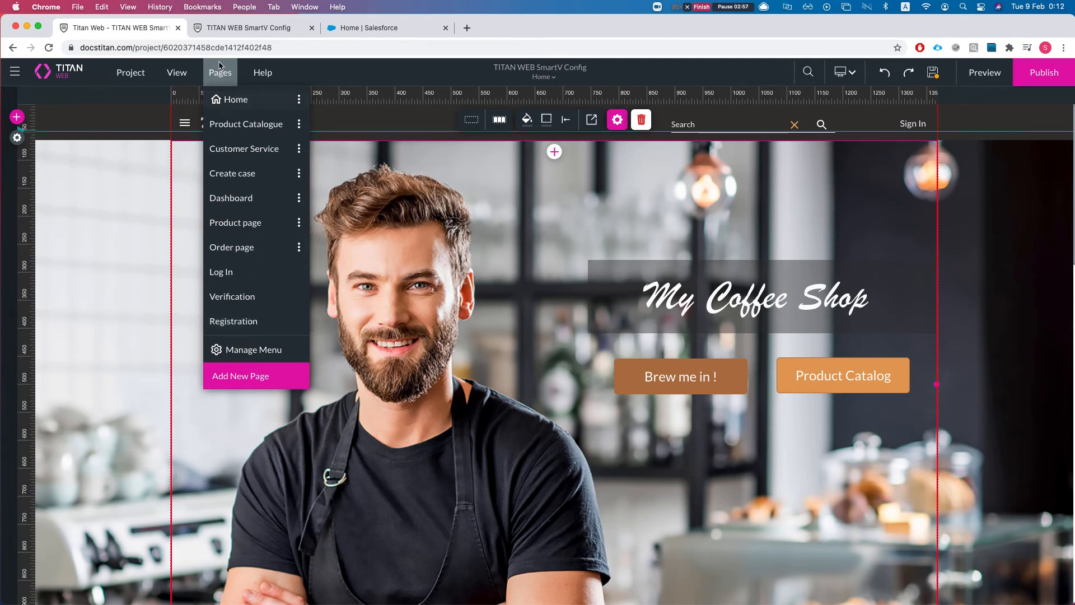
{"action": "left_click", "coordinate": [252, 327]}
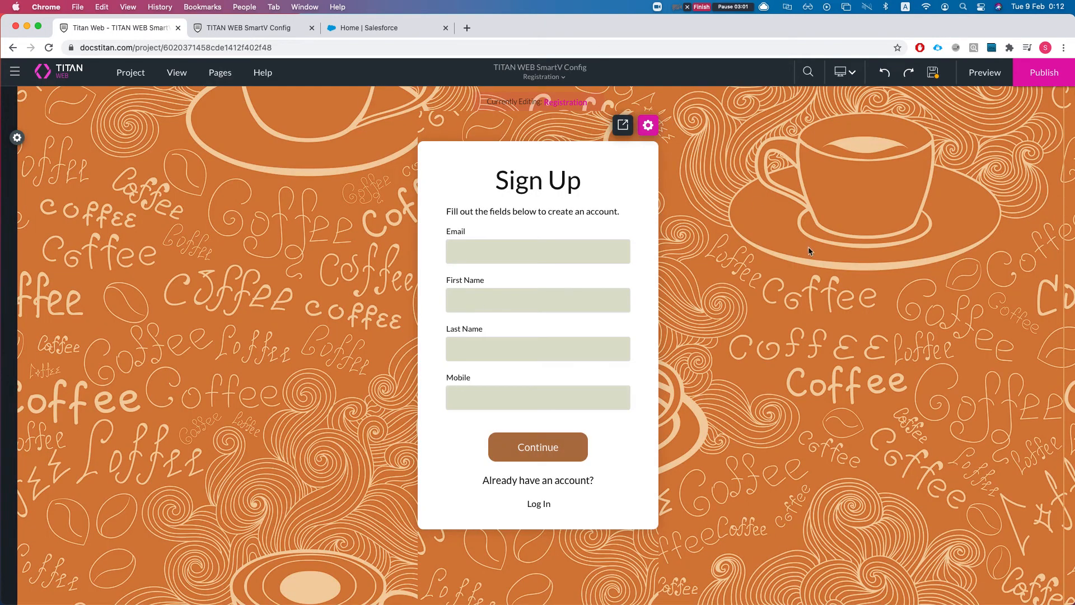
{"action": "left_click", "coordinate": [638, 127]}
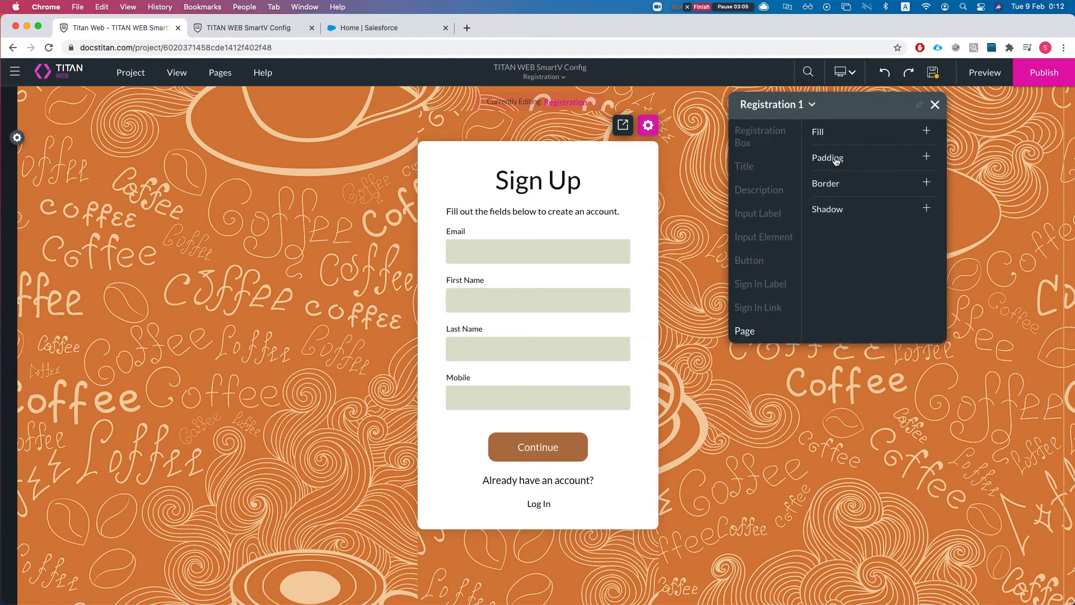
{"action": "left_click", "coordinate": [649, 129]}
{"action": "scroll", "coordinate": [558, 339], "scroll_direction": "down", "scroll_amount": 2}
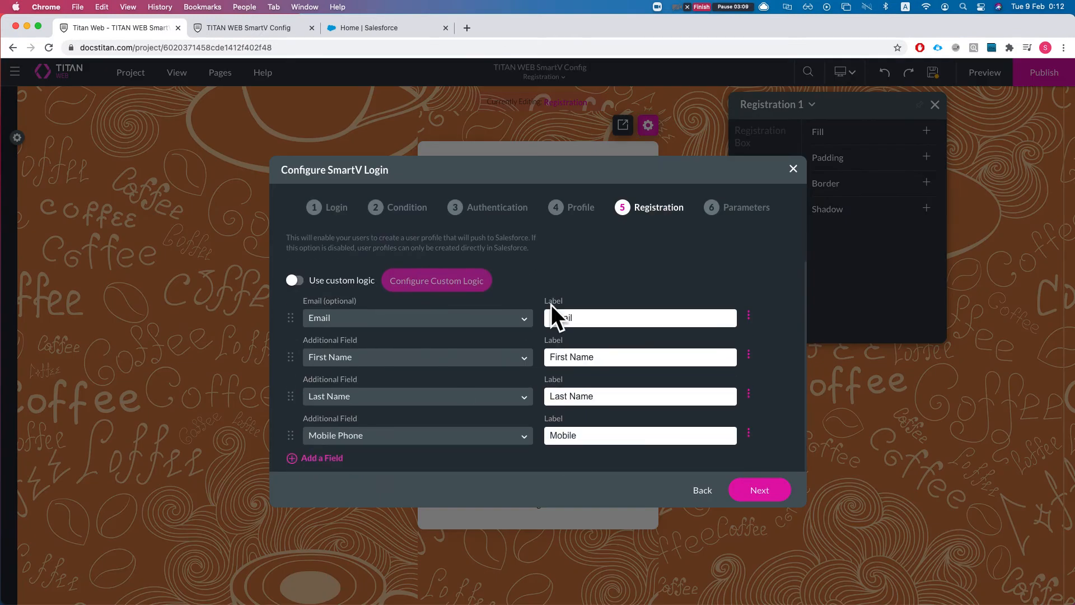
{"action": "left_click", "coordinate": [793, 168]}
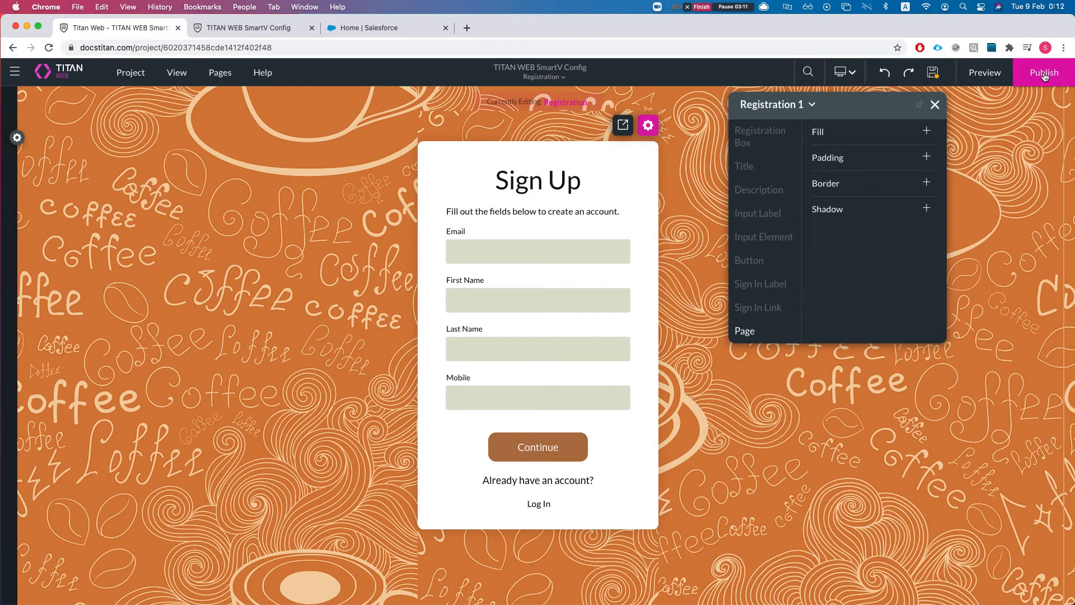
{"action": "left_click", "coordinate": [934, 106]}
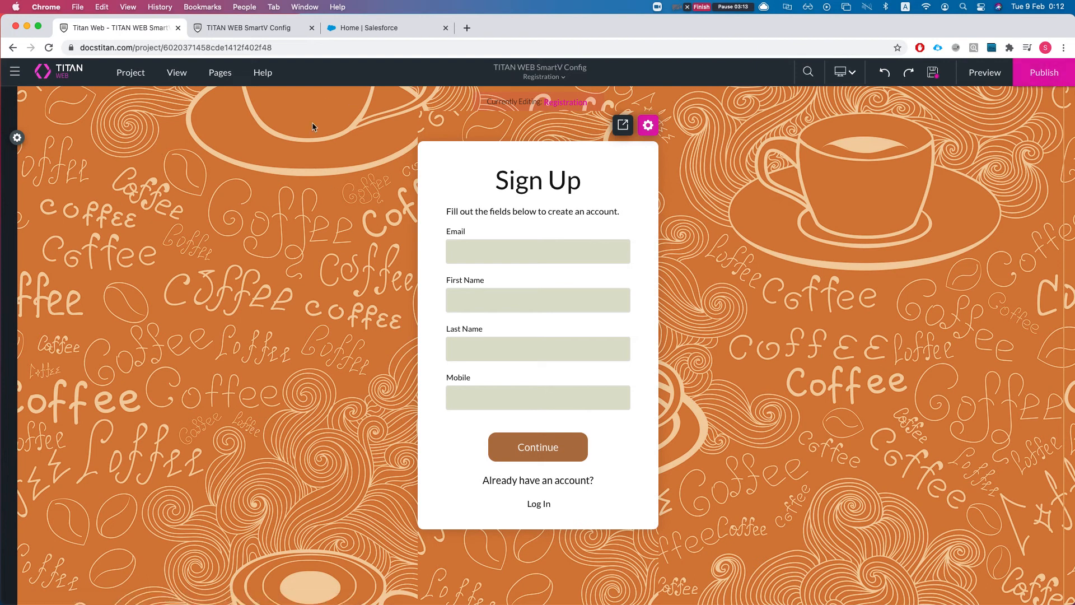
{"action": "left_click", "coordinate": [125, 74]}
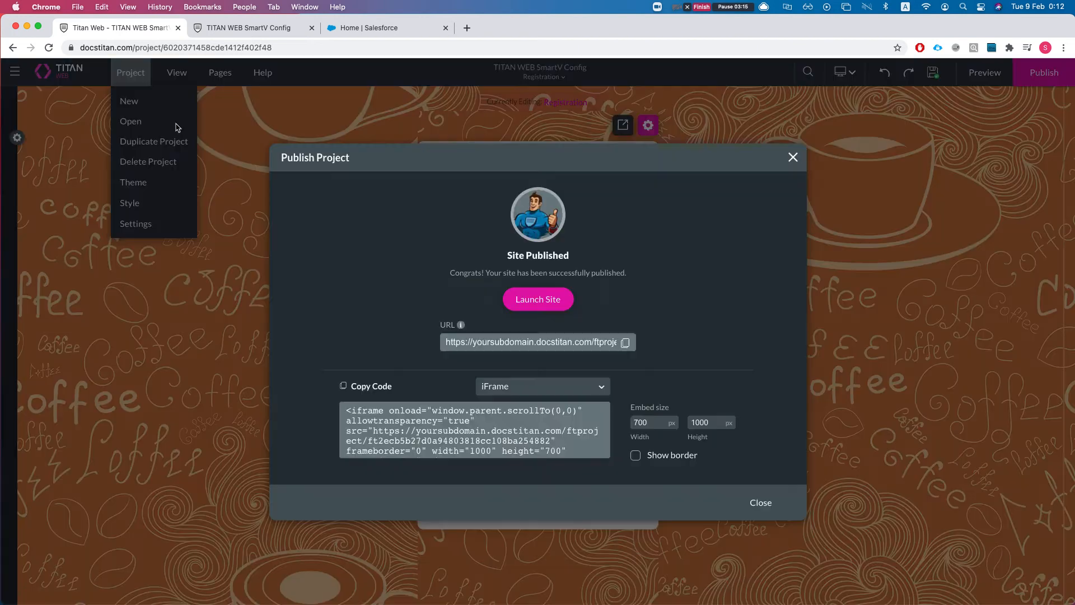
Launch and reload the published site, then open its sign-up form.
{"action": "left_click", "coordinate": [285, 128]}
{"action": "left_click", "coordinate": [232, 30]}
{"action": "key", "text": "super+r"}
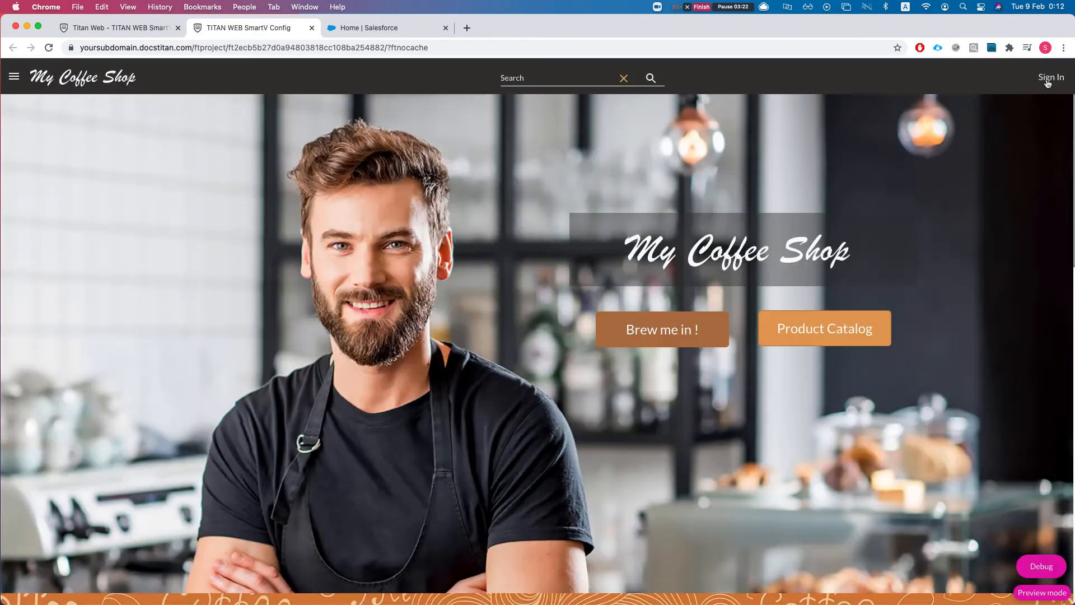
{"action": "left_click", "coordinate": [1049, 81]}
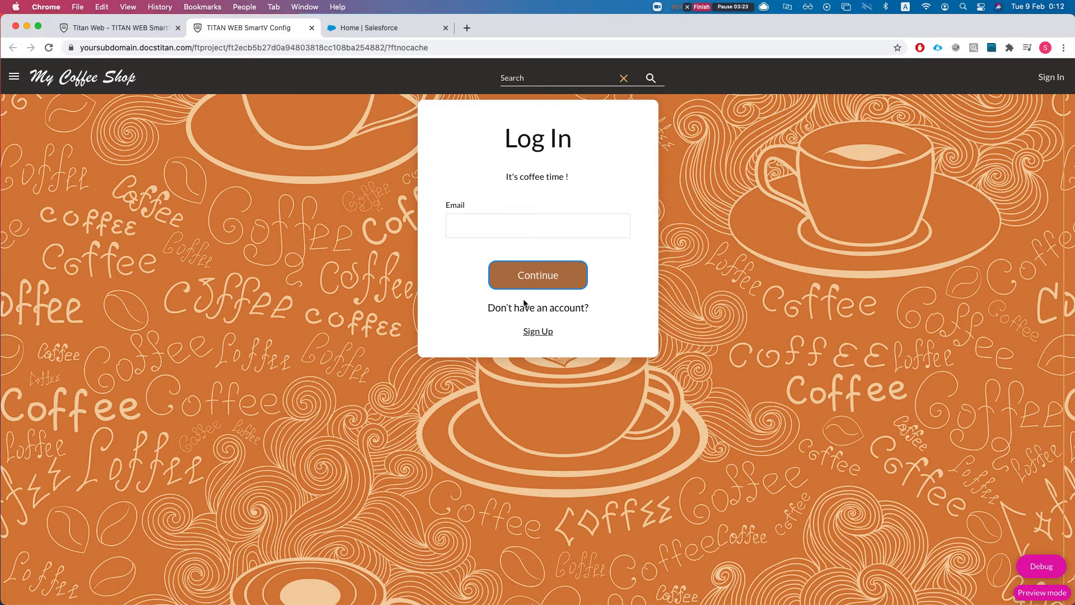
{"action": "left_click", "coordinate": [536, 331]}
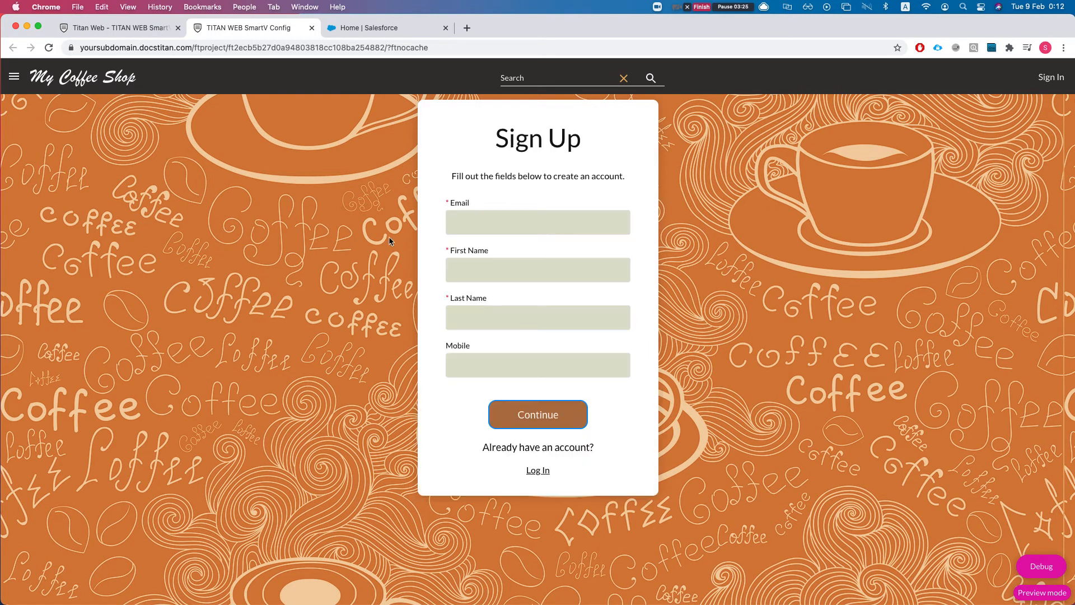
Fill the sign-up form with a test email address, first name and last name.
{"action": "left_click", "coordinate": [478, 214]}
{"action": "key", "text": "Tab"}
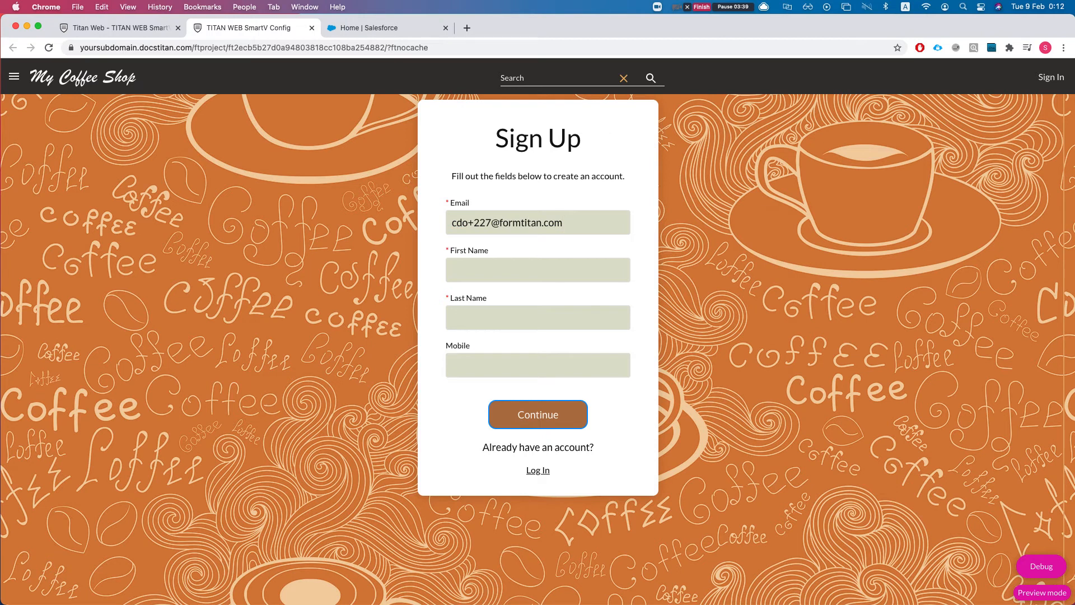
{"action": "type", "text": "h"}
{"action": "key", "text": "BackSpace"}
{"action": "type", "text": "cdo"}
{"action": "key", "text": "Tab"}
{"action": "type", "text": "22"}
Submit the sign-up form and continue logging in with the new email.
{"action": "left_click", "coordinate": [482, 369]}
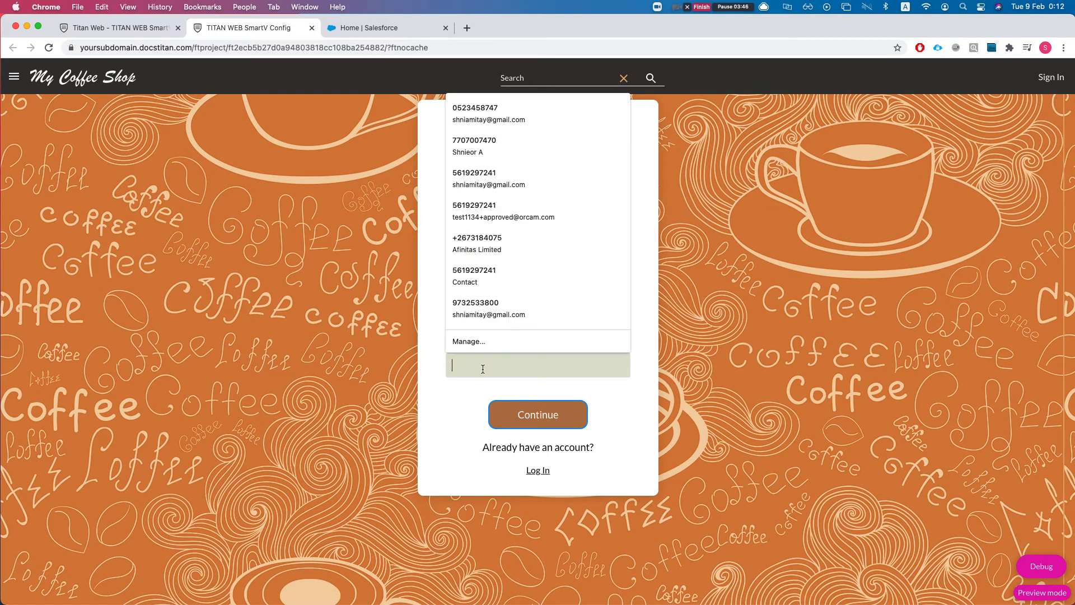
{"action": "left_click", "coordinate": [171, 412]}
{"action": "left_click", "coordinate": [552, 412]}
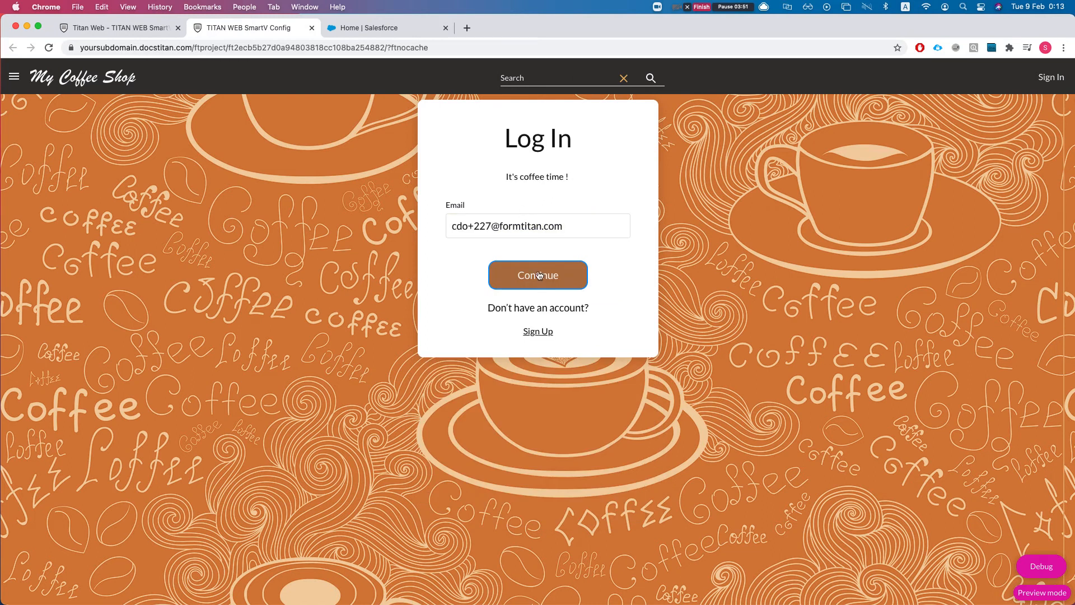
{"action": "left_click", "coordinate": [539, 275]}
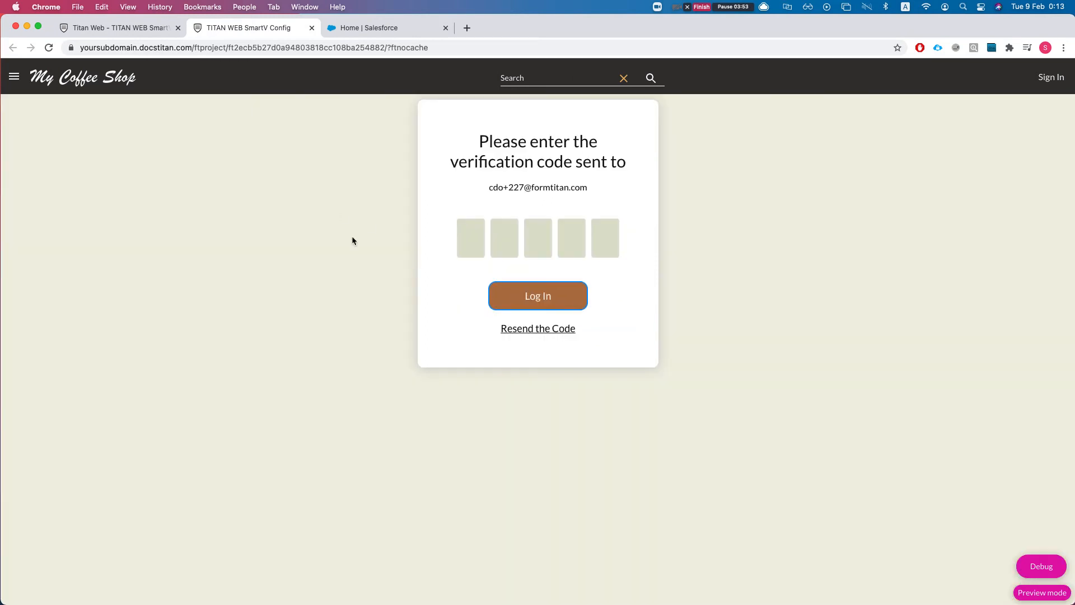
Open the newly created test contact's Details in Salesforce Contacts.
{"action": "left_click", "coordinate": [367, 26]}
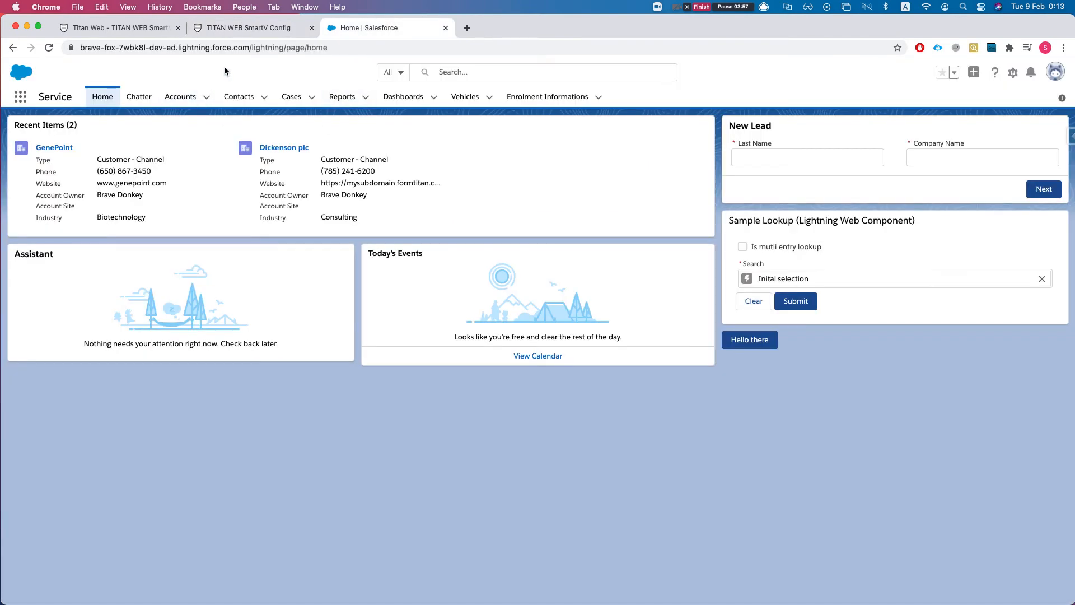
{"action": "left_click", "coordinate": [245, 99]}
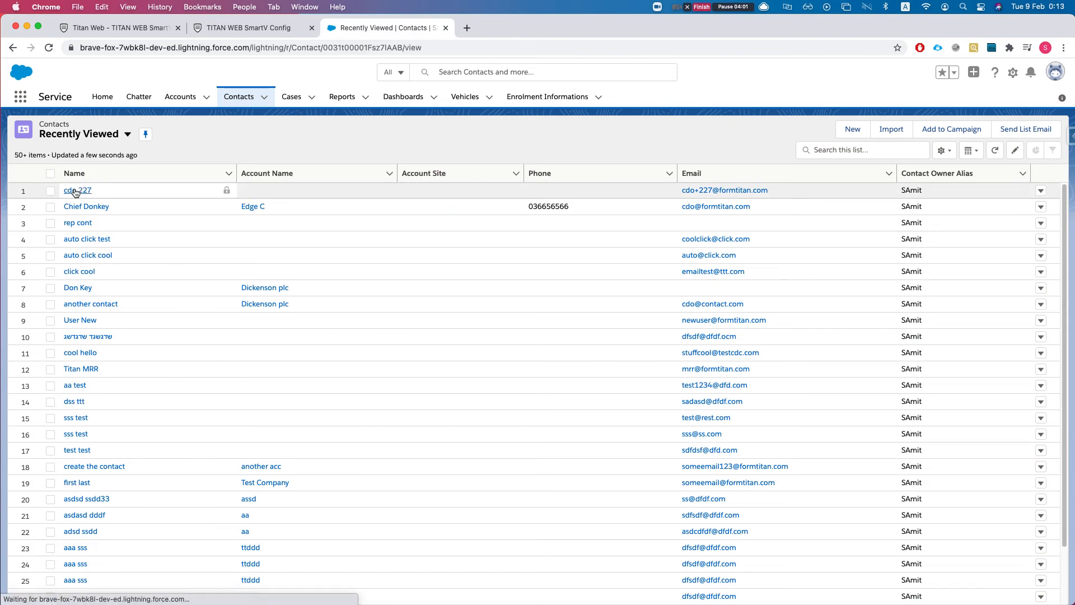
{"action": "left_click", "coordinate": [78, 190]}
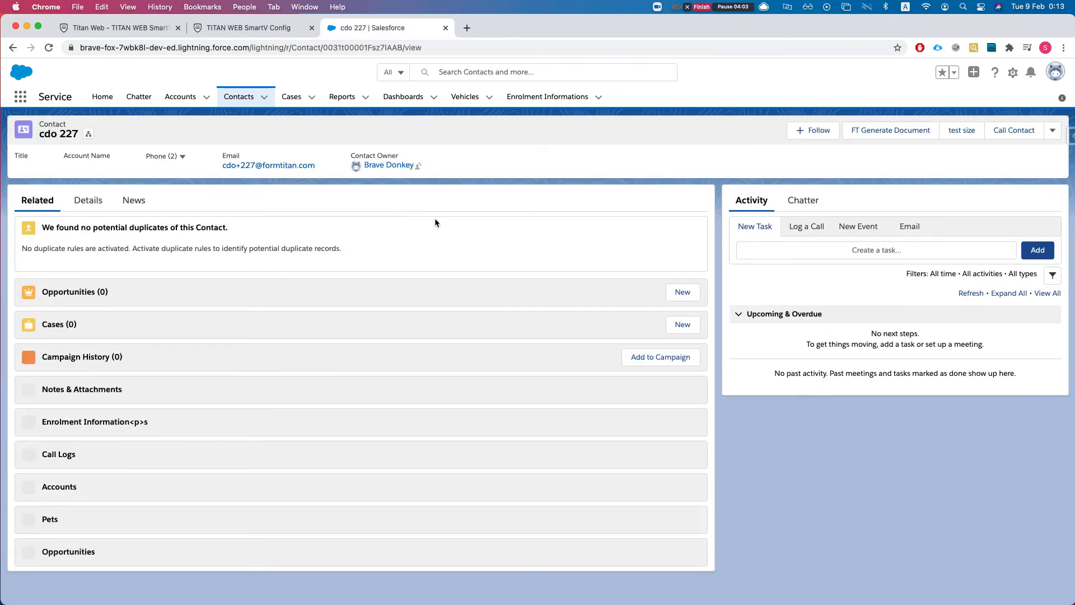
{"action": "left_click", "coordinate": [96, 204]}
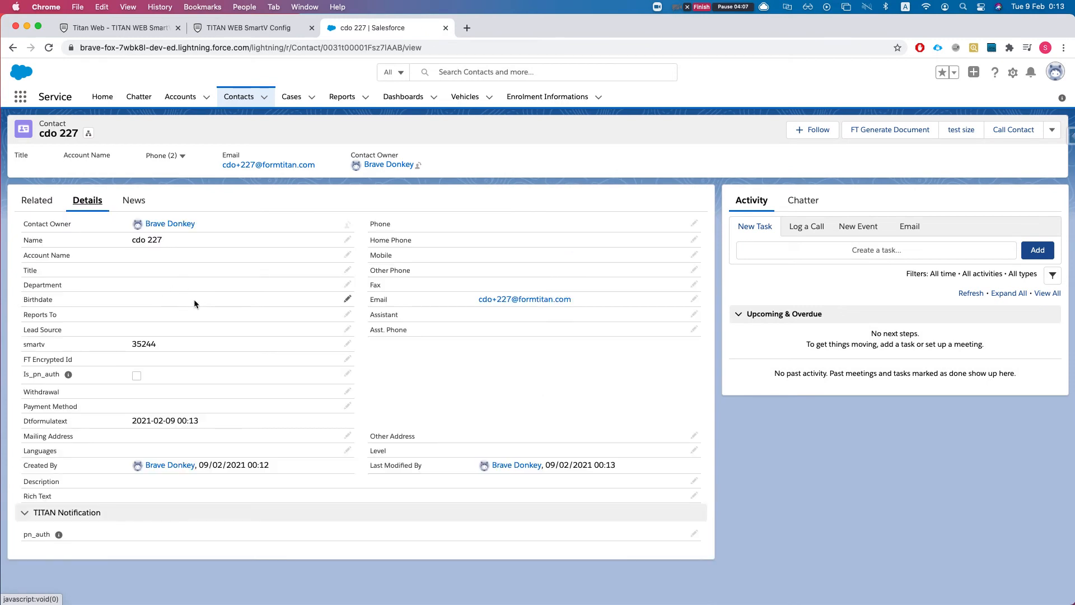
Copy the contact's smartv verification code value.
{"action": "left_click_drag", "start_coordinate": [132, 343], "coordinate": [162, 348]}
{"action": "key", "text": "super+c"}
{"action": "key", "text": "ctrl+Up"}
{"action": "key", "text": "ctrl+Up"}
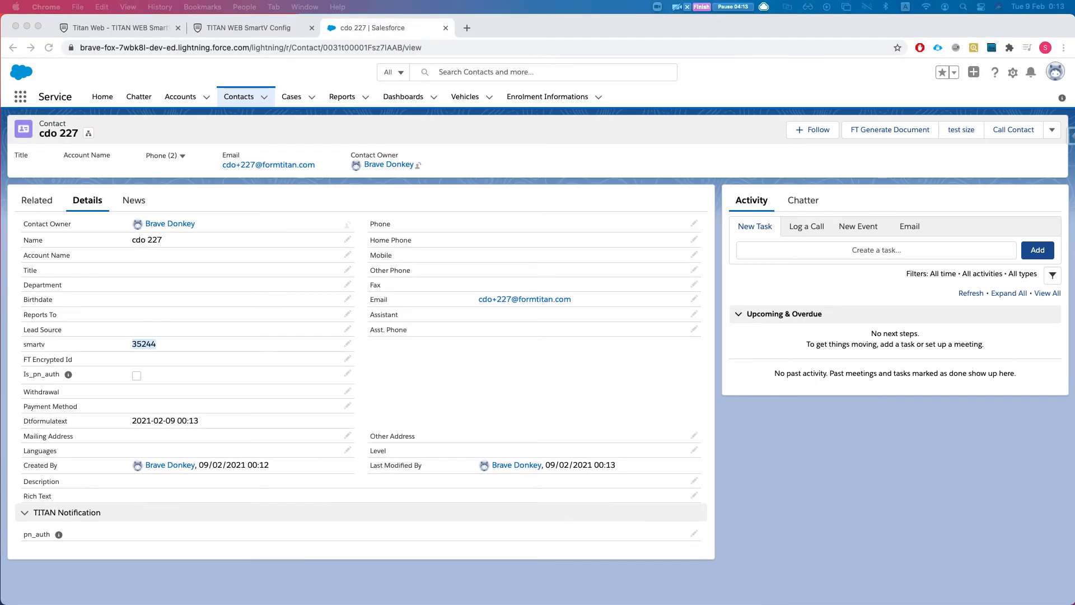
{"action": "mouse_move", "coordinate": [1074, 36]}
{"action": "left_mouse_down"}
{"action": "mouse_move", "coordinate": [919, 39]}
{"action": "mouse_move", "coordinate": [1074, 36]}
{"action": "left_mouse_up"}
{"action": "left_click", "coordinate": [137, 28]}
Paste the verification code to log in, then check the account menu and navigation panel.
{"action": "left_click", "coordinate": [250, 30]}
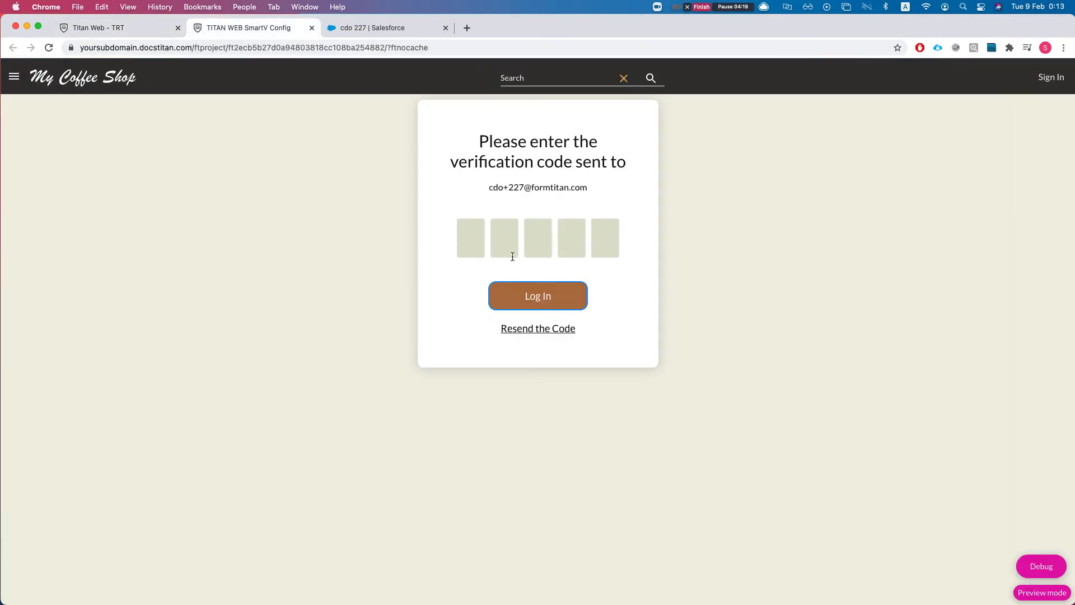
{"action": "key", "text": "super+v"}
{"action": "left_click", "coordinate": [501, 298]}
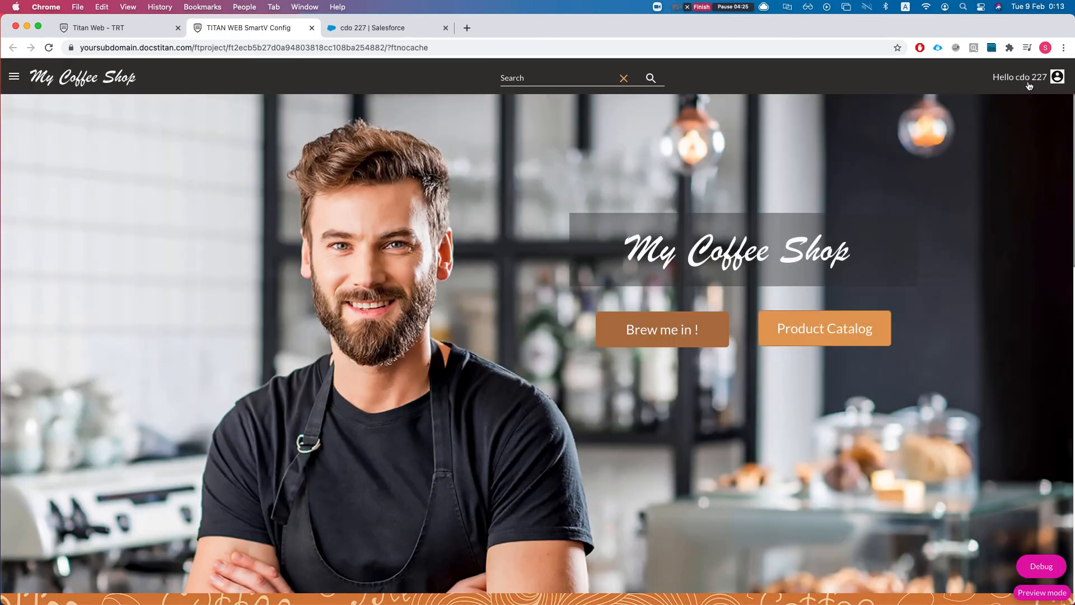
{"action": "left_click", "coordinate": [1027, 84]}
{"action": "left_click", "coordinate": [622, 176]}
{"action": "left_click", "coordinate": [14, 76]}
{"action": "left_click", "coordinate": [170, 99]}
Back in the editor, switch to the Home page and open Project settings.
{"action": "left_click", "coordinate": [121, 28]}
{"action": "left_click", "coordinate": [345, 150]}
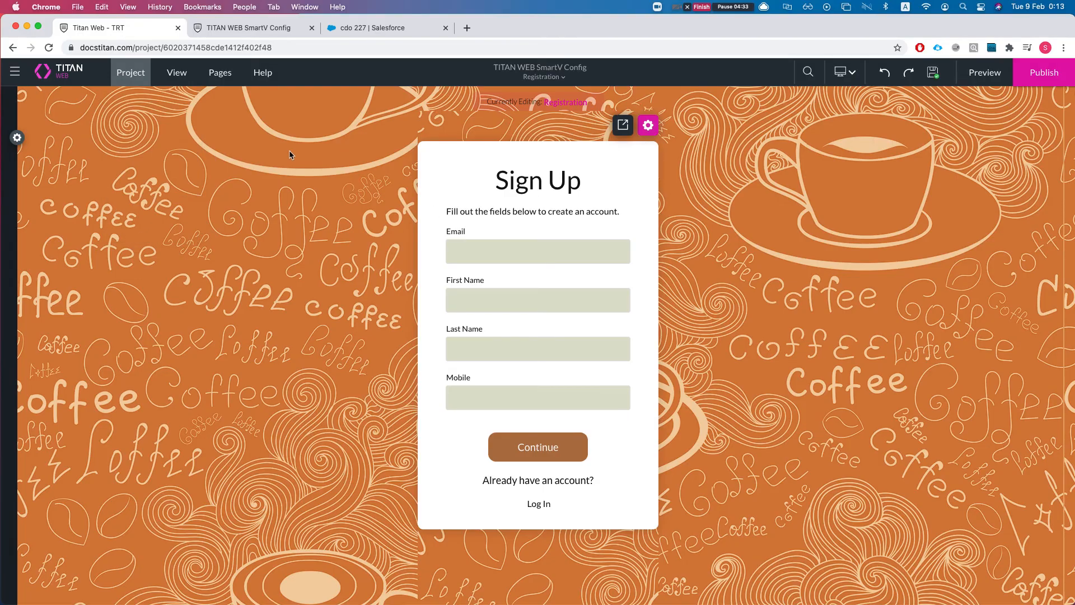
{"action": "left_click", "coordinate": [222, 74]}
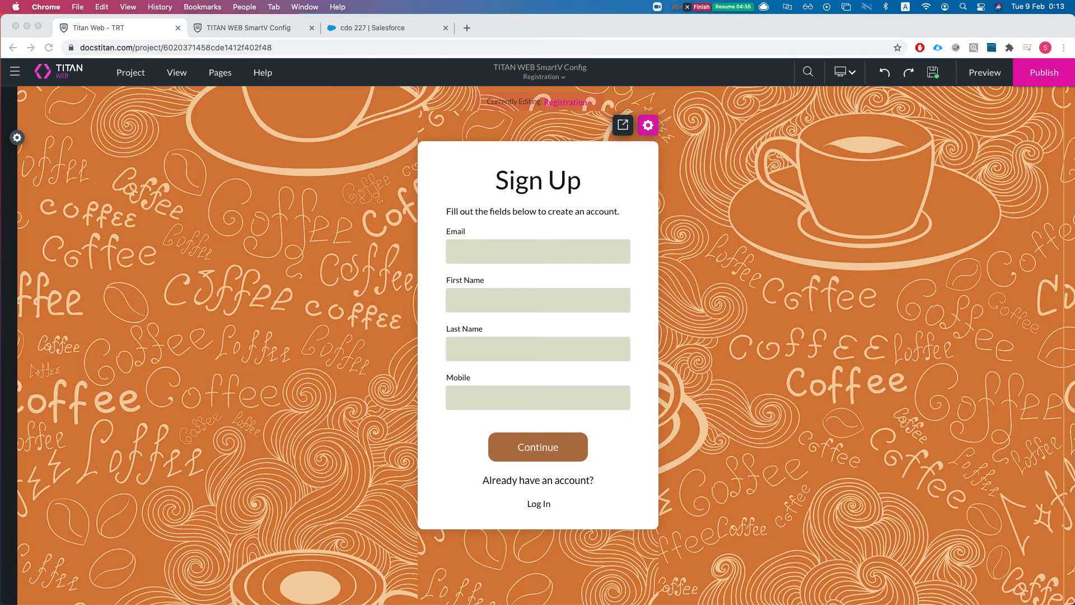
{"action": "left_click", "coordinate": [227, 80]}
{"action": "left_click", "coordinate": [224, 74]}
{"action": "left_click", "coordinate": [233, 99]}
{"action": "left_click", "coordinate": [16, 138]}
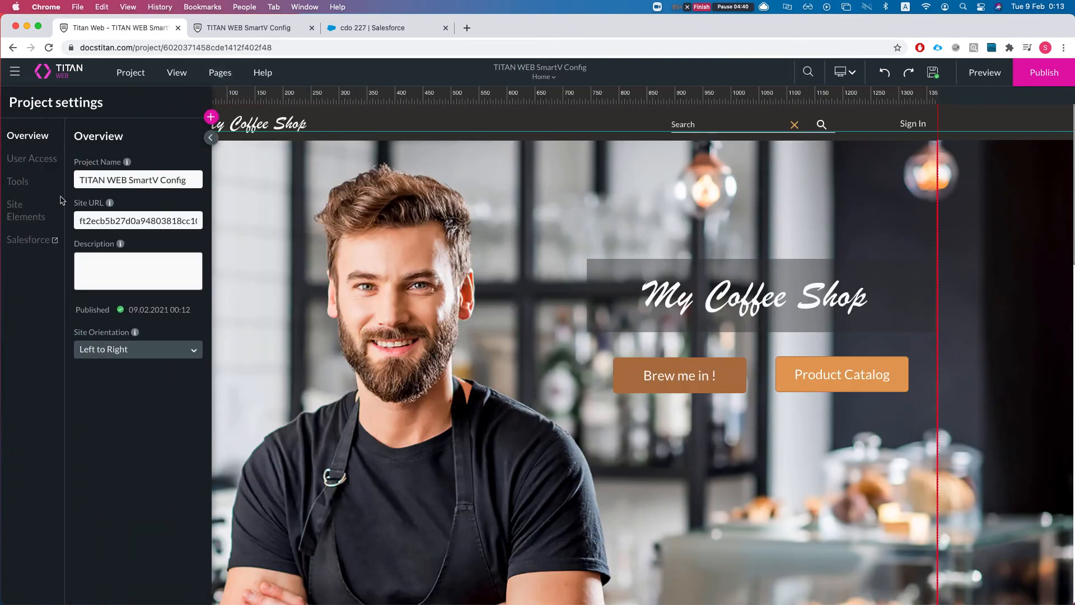
Turn on Use custom logic in SmartV's Registration step, open its rules, then return to the live site.
{"action": "left_click", "coordinate": [35, 157]}
{"action": "left_click", "coordinate": [197, 202]}
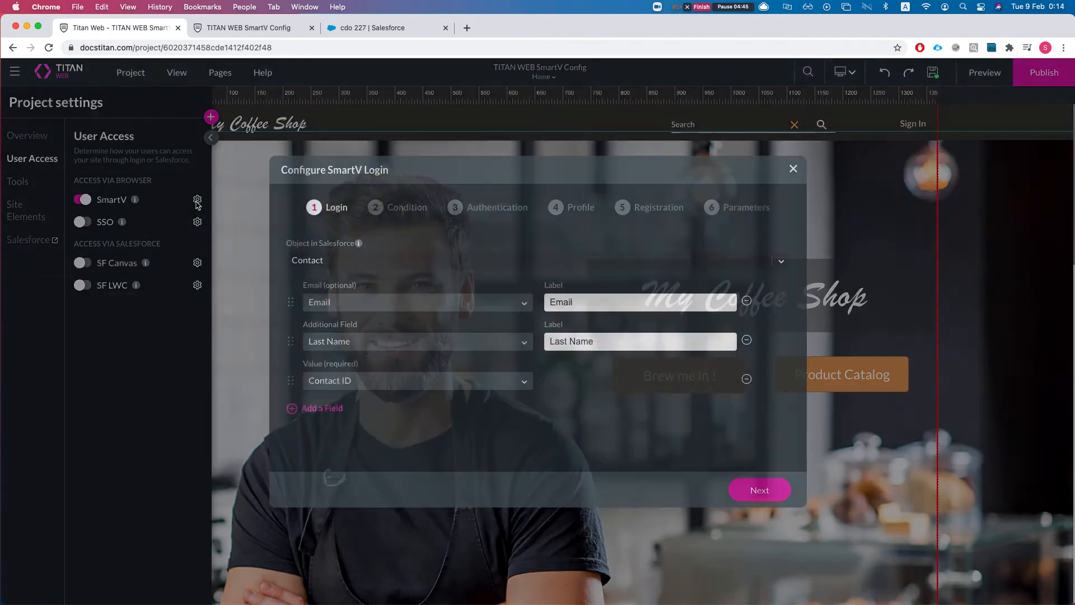
{"action": "left_click", "coordinate": [638, 207]}
{"action": "scroll", "coordinate": [487, 288], "scroll_direction": "down", "scroll_amount": 2}
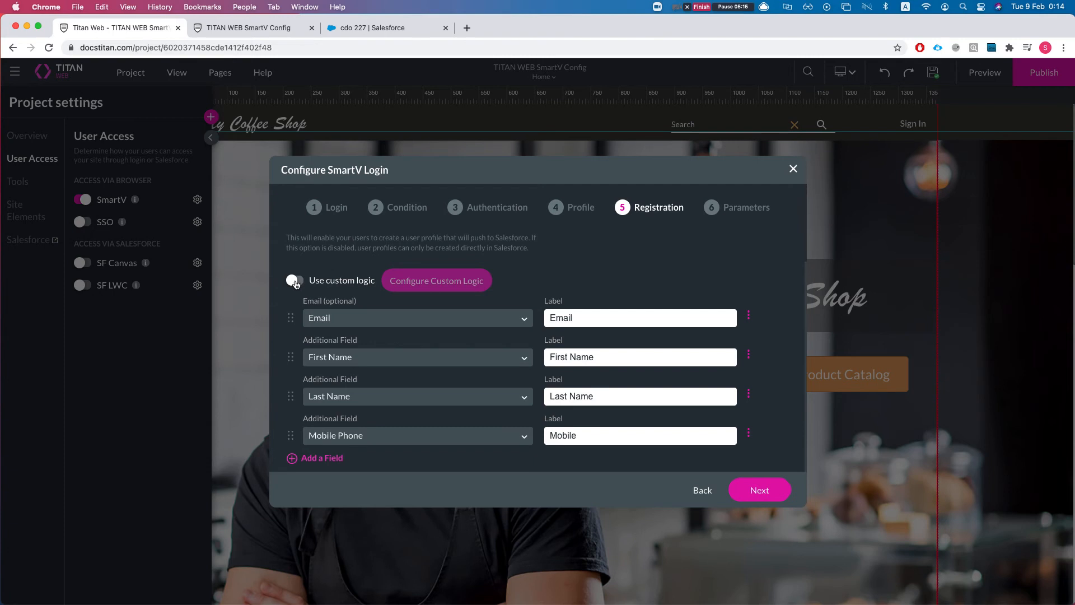
{"action": "left_click", "coordinate": [295, 280]}
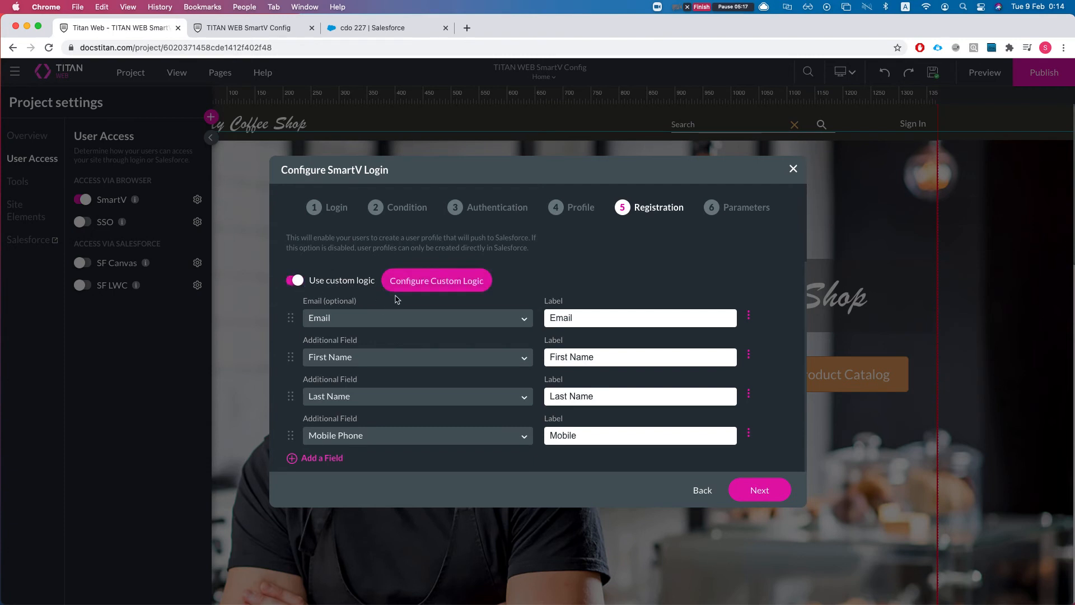
{"action": "left_click", "coordinate": [416, 289]}
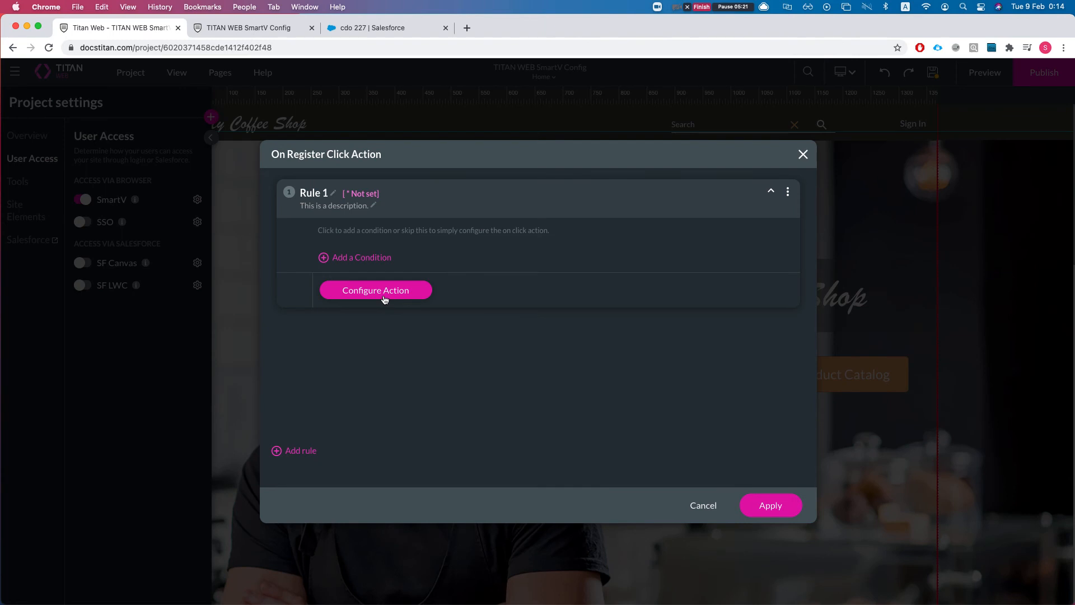
{"action": "left_click", "coordinate": [274, 28]}
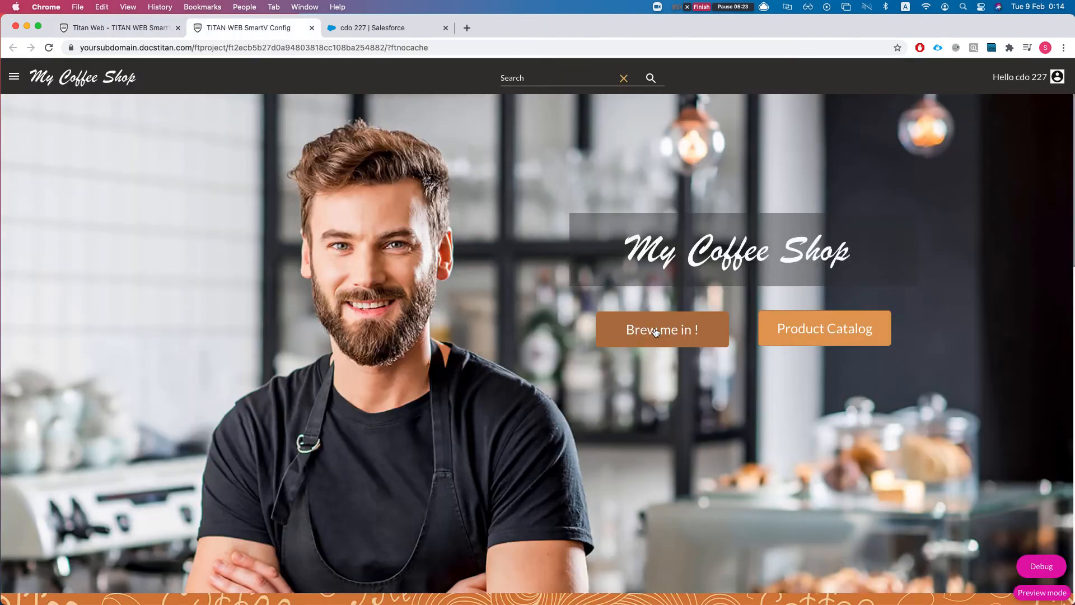
Sign the test user out of the live site, open the Sign Up form, and return to the editor.
{"action": "left_click", "coordinate": [1034, 76]}
{"action": "left_click", "coordinate": [1022, 96]}
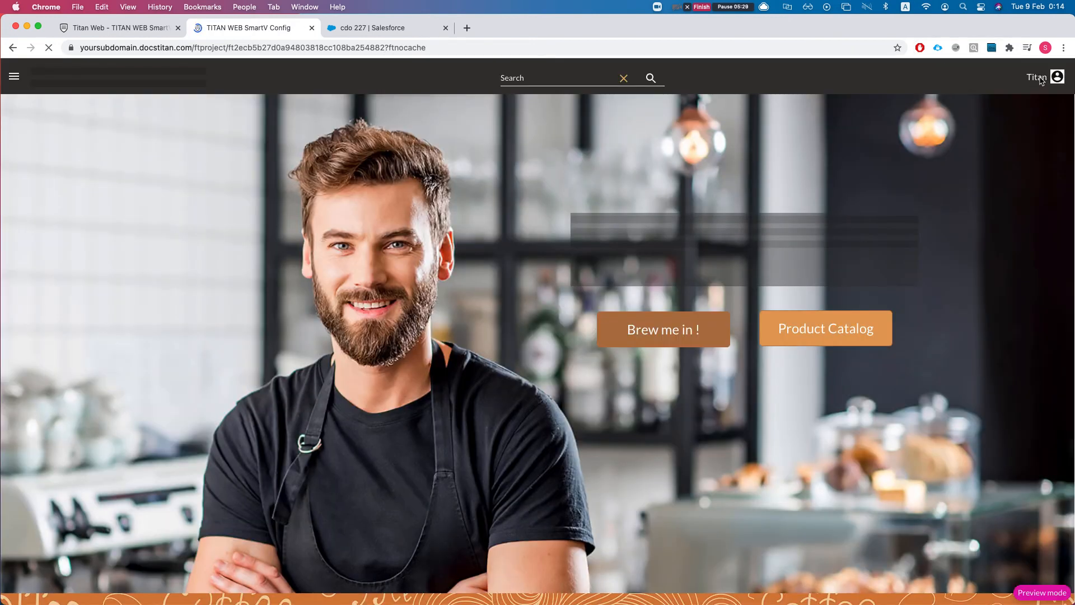
{"action": "left_click", "coordinate": [1036, 80]}
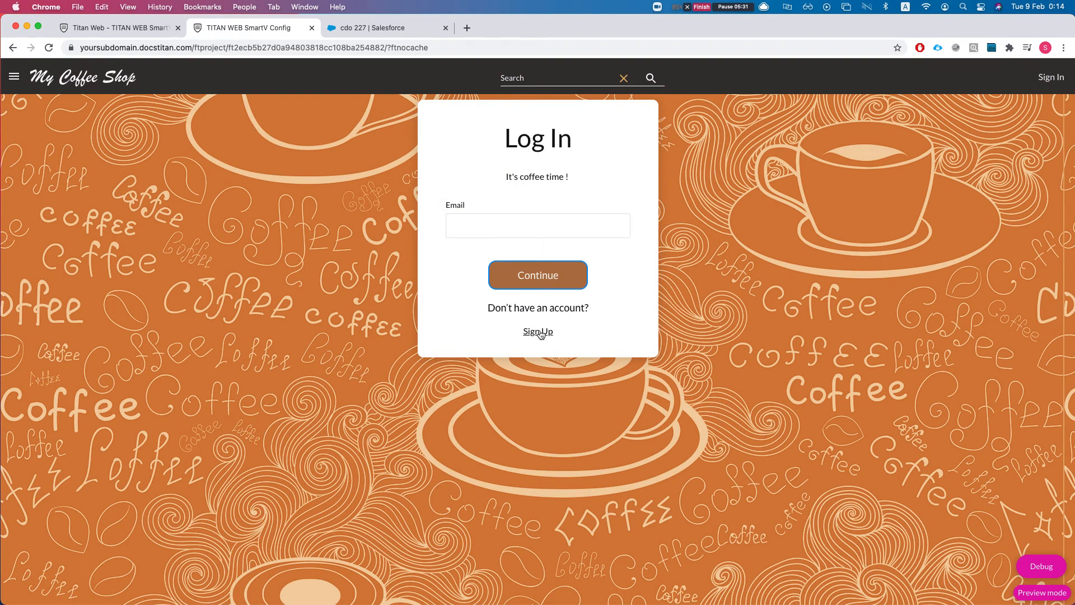
{"action": "left_click", "coordinate": [541, 332]}
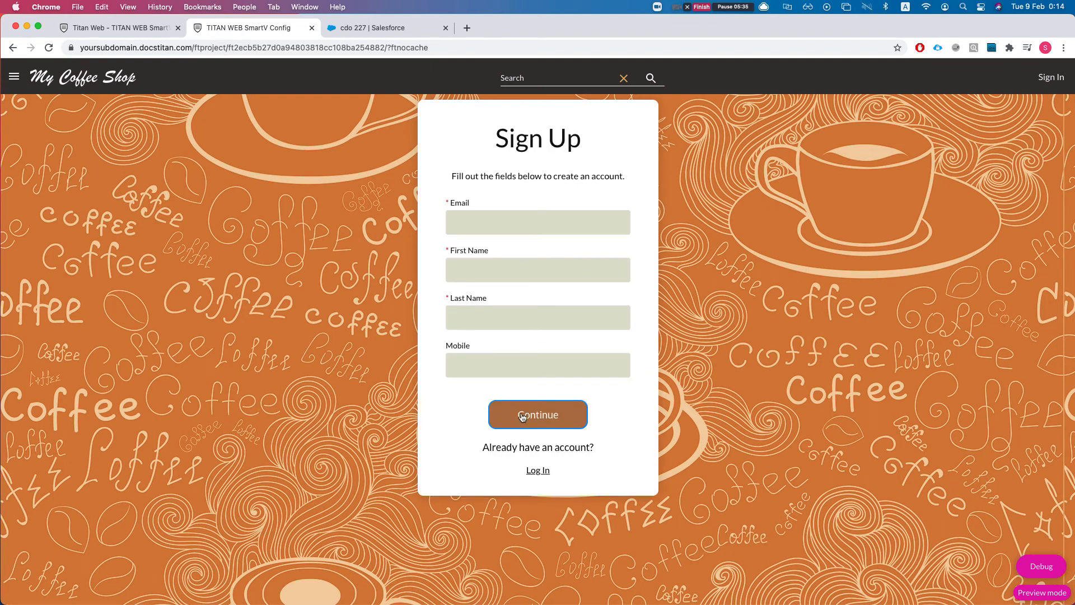
{"action": "left_click", "coordinate": [118, 29]}
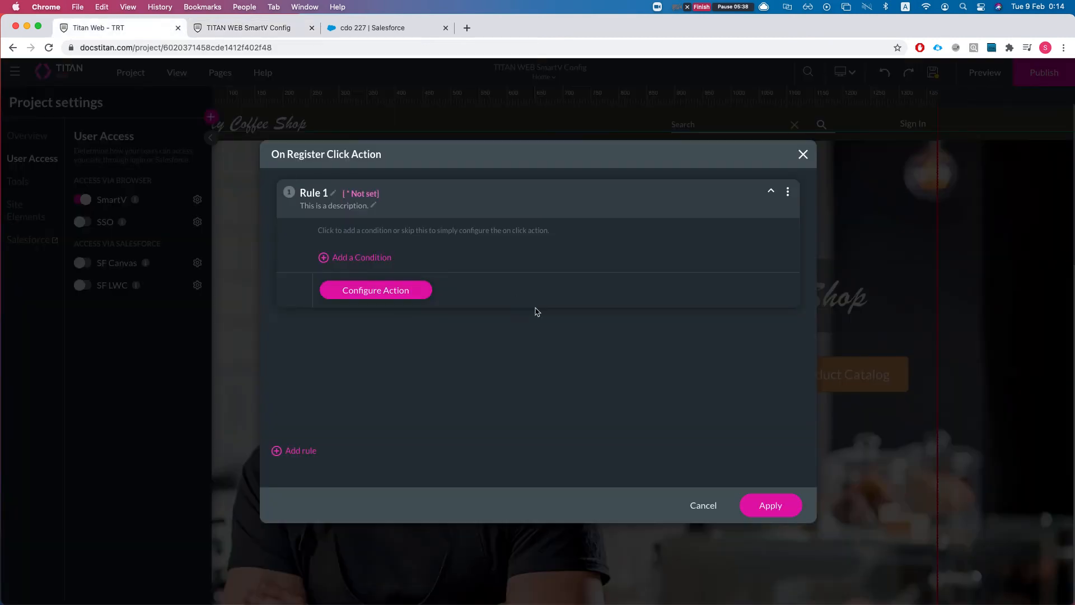
Switch the register rule's action to a Salesforce Action, leaving the process unselected.
{"action": "left_click", "coordinate": [385, 297]}
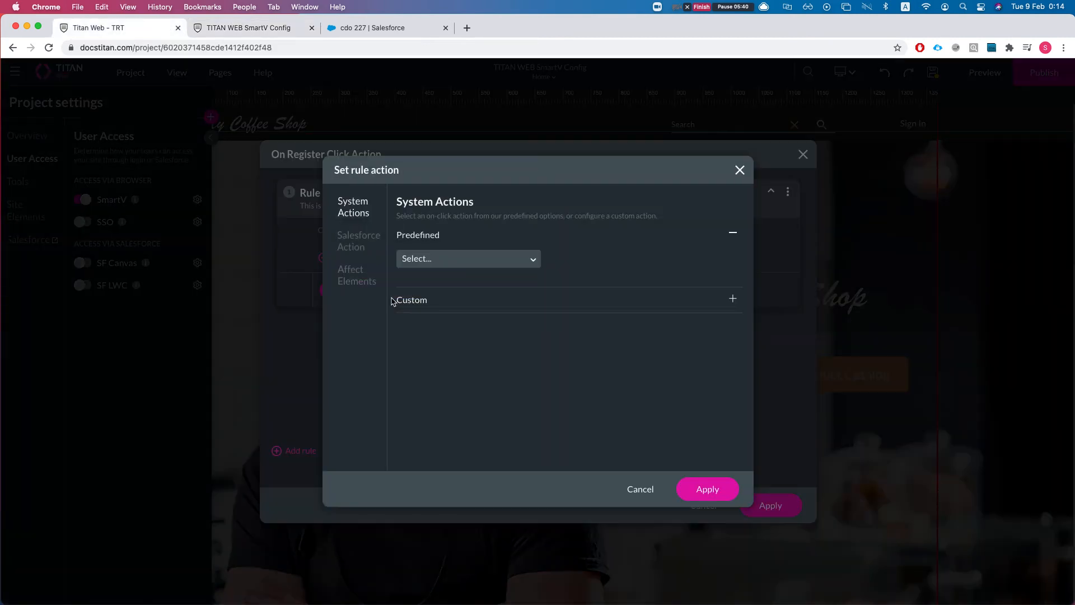
{"action": "left_click", "coordinate": [355, 244]}
{"action": "left_click", "coordinate": [456, 261]}
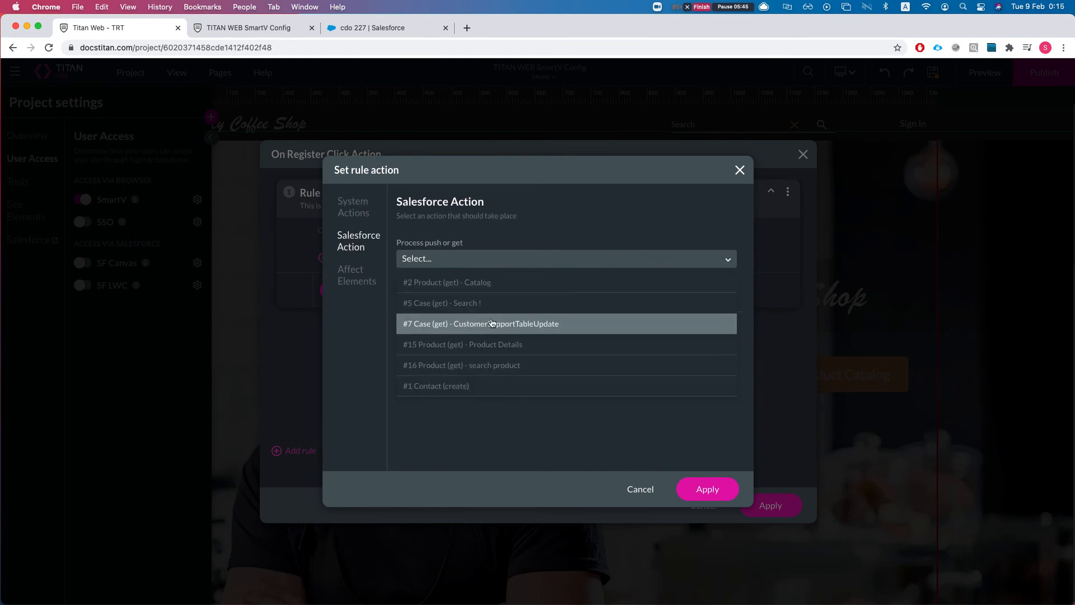
{"action": "left_click", "coordinate": [462, 255]}
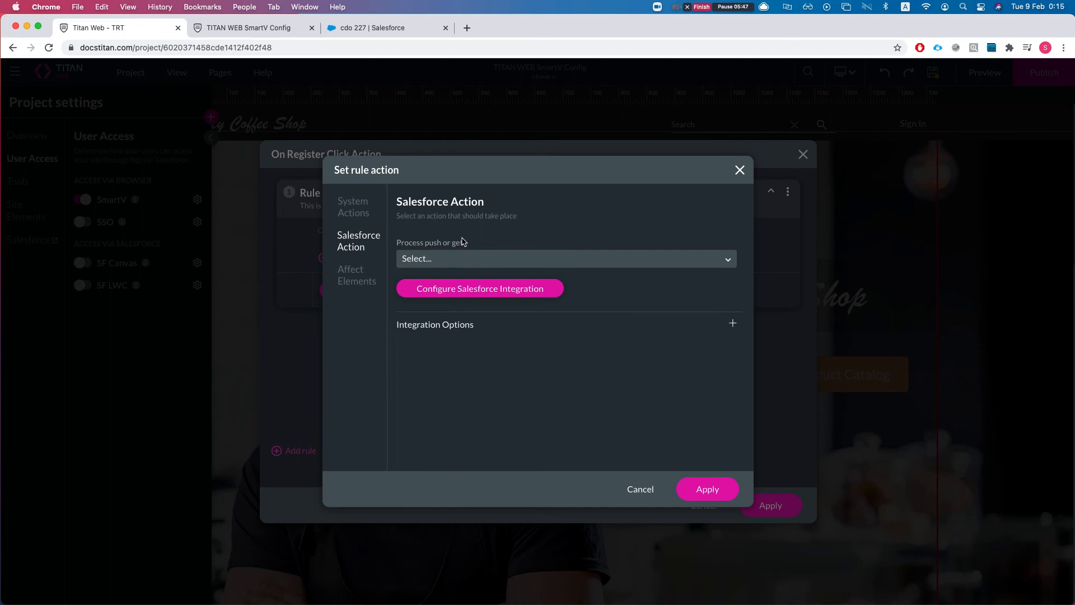
Open the Salesforce integration manager on its Push list showing #1 Contact create, and start a new push integration.
{"action": "left_click", "coordinate": [472, 295]}
{"action": "scroll", "coordinate": [442, 319], "scroll_direction": "down", "scroll_amount": 10}
{"action": "scroll", "coordinate": [507, 328], "scroll_direction": "up", "scroll_amount": 10}
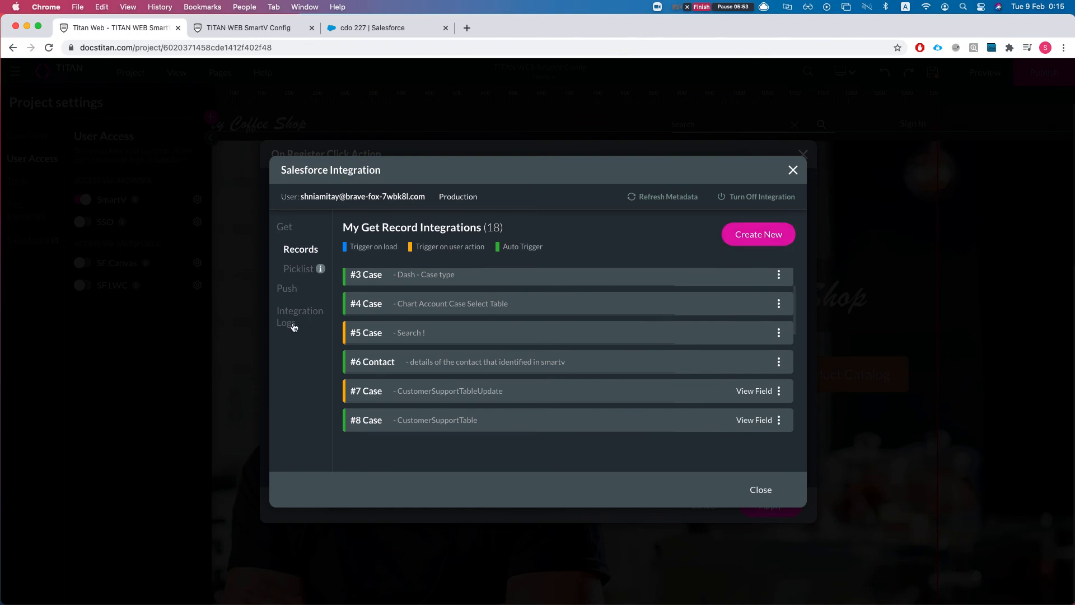
{"action": "left_click", "coordinate": [285, 290]}
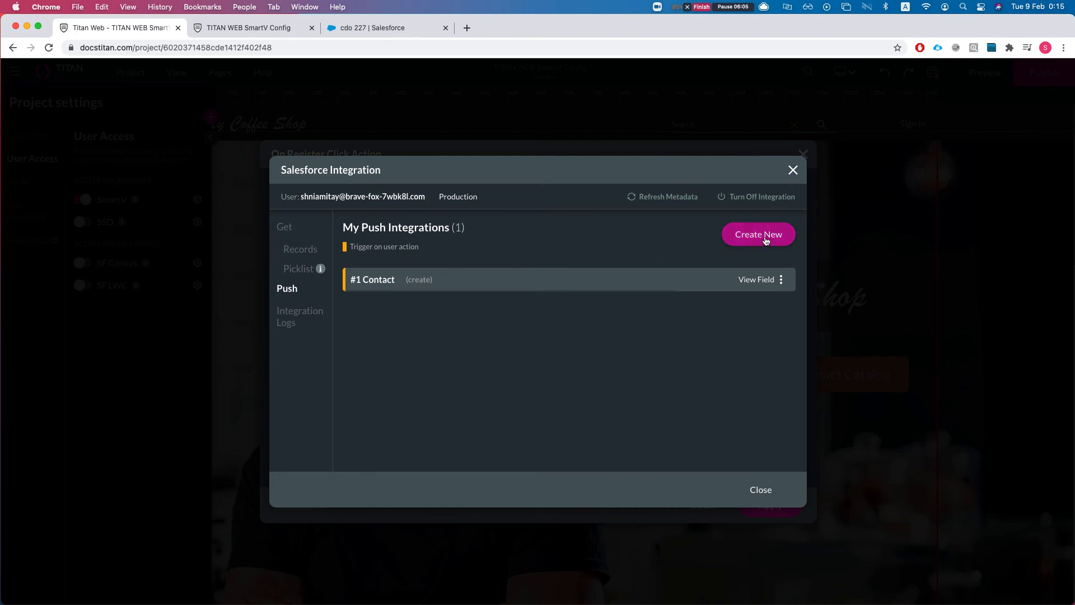
{"action": "left_click", "coordinate": [763, 236]}
Choose Account as the object and describe it 'create an account for smartv user'.
{"action": "left_click", "coordinate": [400, 230]}
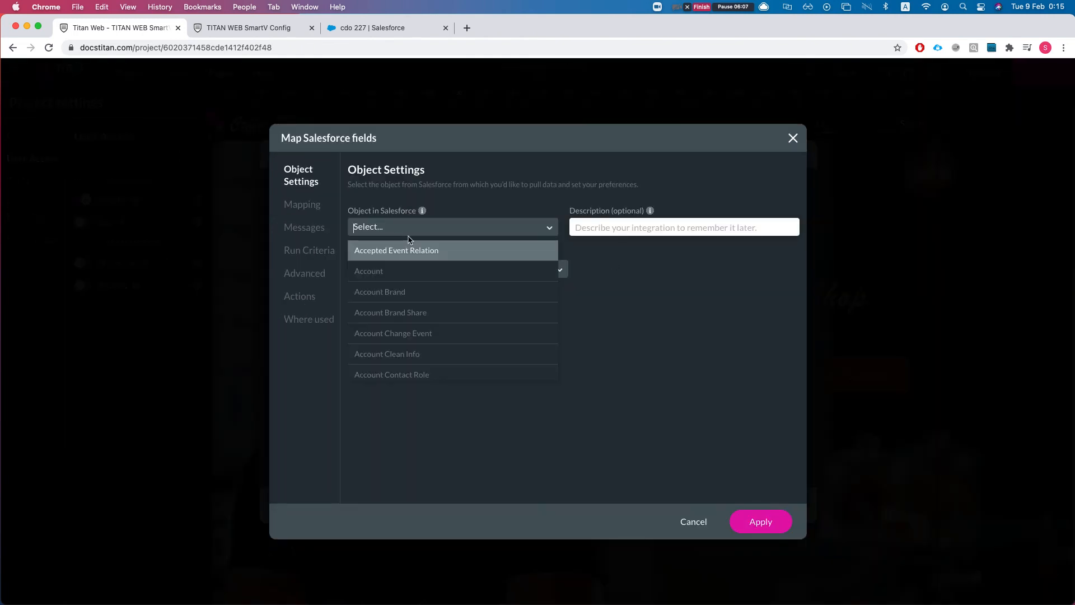
{"action": "left_click", "coordinate": [402, 270]}
{"action": "left_click", "coordinate": [629, 231]}
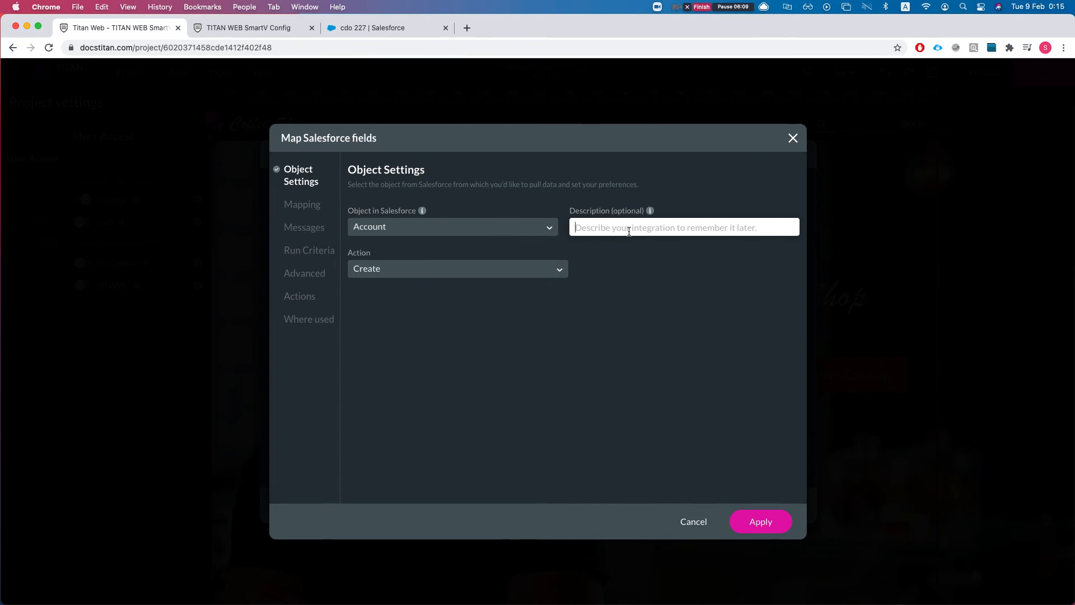
{"action": "type", "text": "create am"}
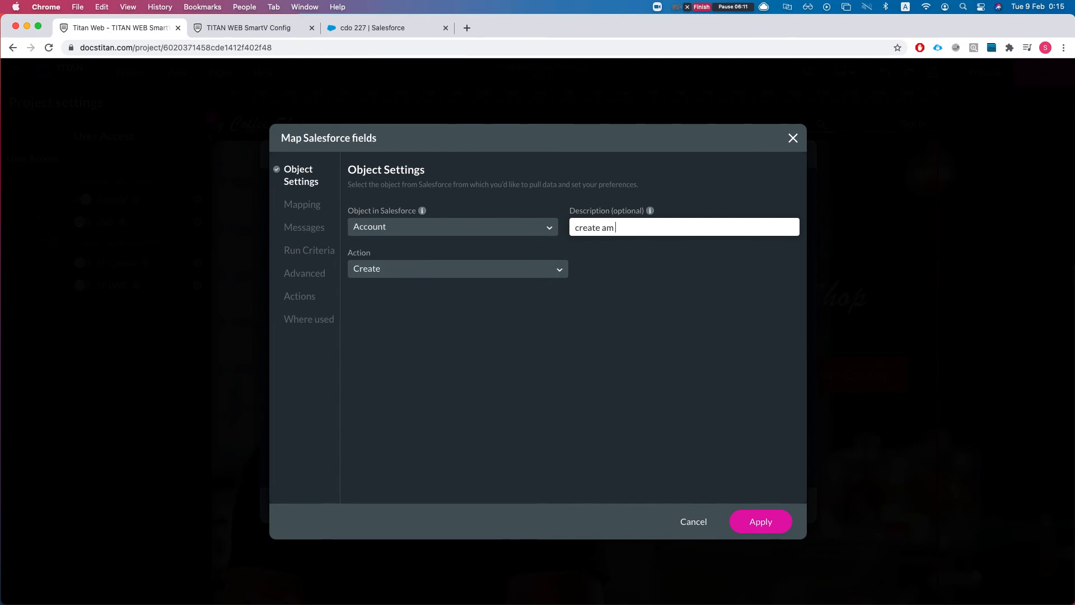
{"action": "type", "text": " account for "}
{"action": "type", "text": "smartvUIs"}
{"action": "key", "text": "BackSpace"}
{"action": "key", "text": "BackSpace"}
{"action": "key", "text": "BackSpace"}
{"action": "type", "text": "y uSer"}
{"action": "type", "text": " user"}
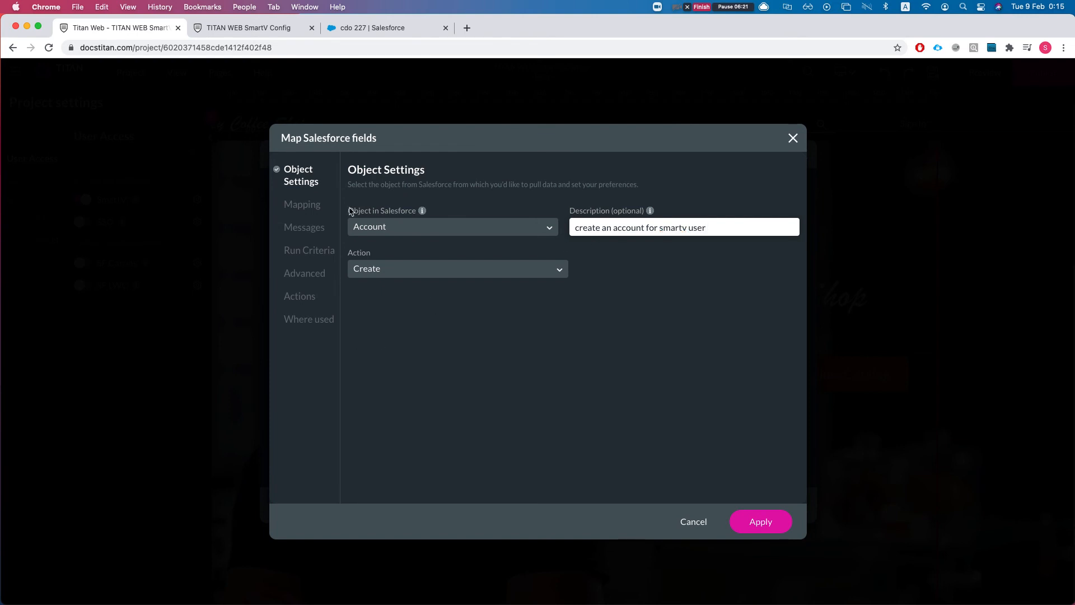
Map Account Name to SmartV / Last Name and save the #2 Account integration.
{"action": "left_click", "coordinate": [316, 205]}
{"action": "scroll", "coordinate": [467, 324], "scroll_direction": "down", "scroll_amount": 5}
{"action": "scroll", "coordinate": [459, 333], "scroll_direction": "up", "scroll_amount": 5}
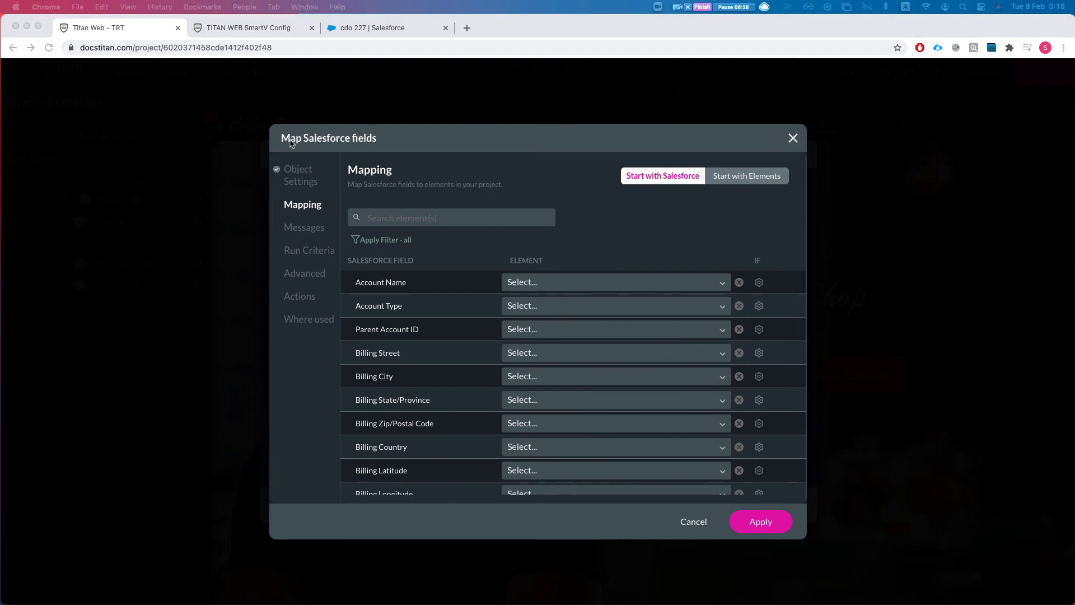
{"action": "left_click", "coordinate": [552, 282]}
{"action": "left_click", "coordinate": [552, 281]}
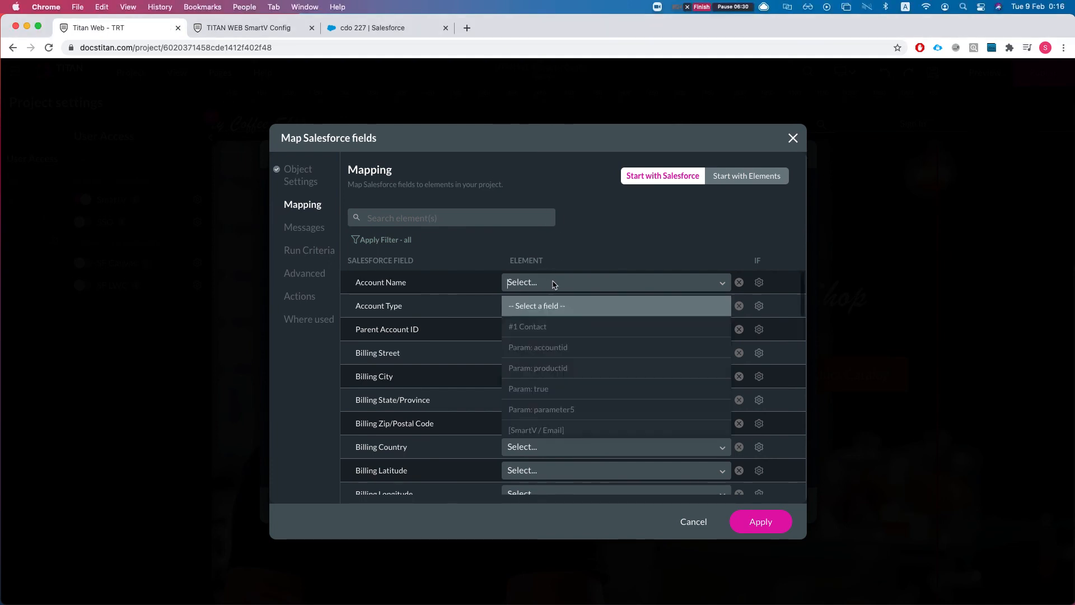
{"action": "type", "text": "sm"}
{"action": "key", "text": "Down"}
{"action": "key", "text": "Down"}
{"action": "key", "text": "Down"}
{"action": "key", "text": "Down"}
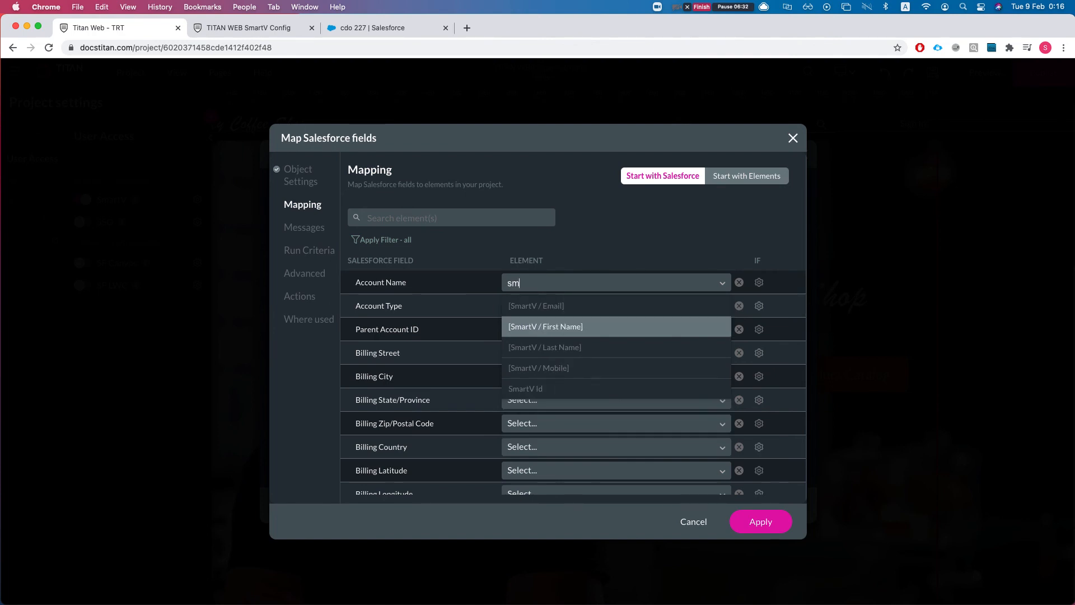
{"action": "key", "text": "Up"}
{"action": "key", "text": "Up"}
{"action": "key", "text": "Up"}
{"action": "key", "text": "Up"}
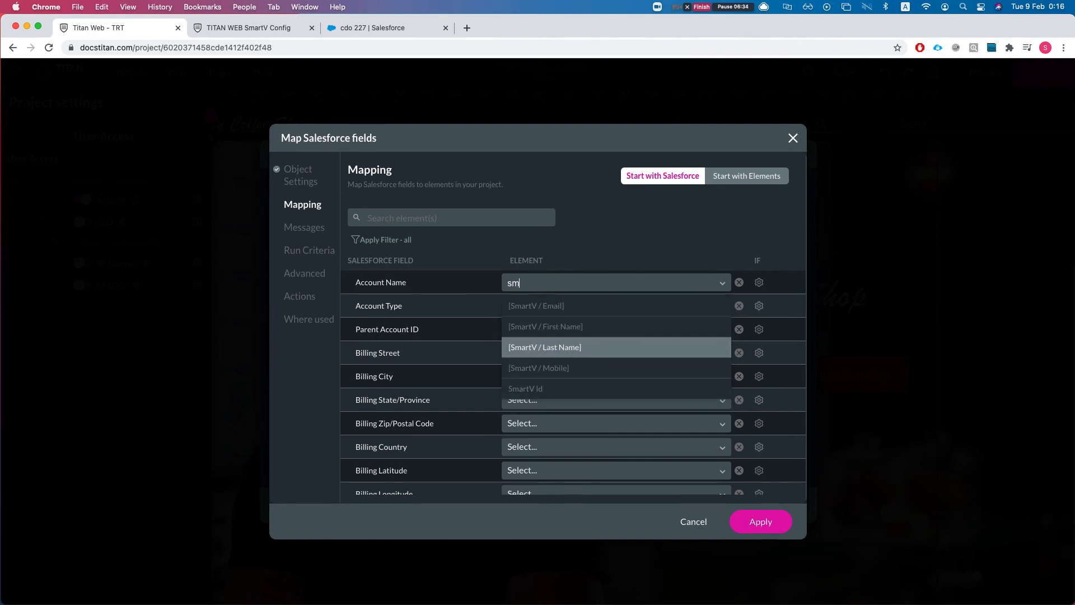
{"action": "key", "text": "Down"}
{"action": "key", "text": "Down"}
{"action": "key", "text": "Up"}
{"action": "key", "text": "Up"}
{"action": "key", "text": "Down"}
{"action": "key", "text": "Down"}
{"action": "key", "text": "Return"}
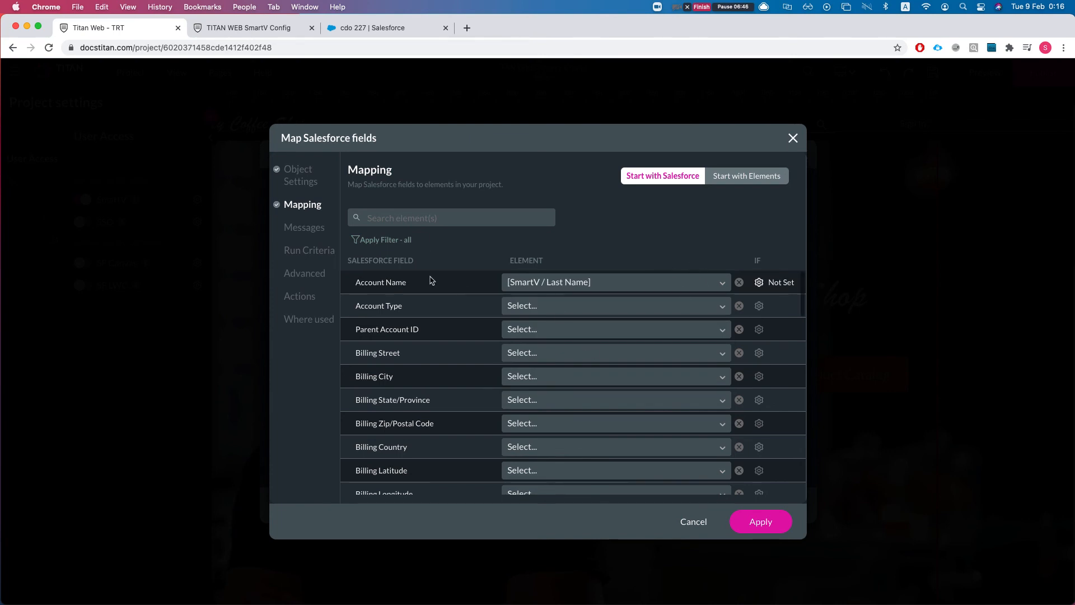
{"action": "left_click", "coordinate": [762, 526]}
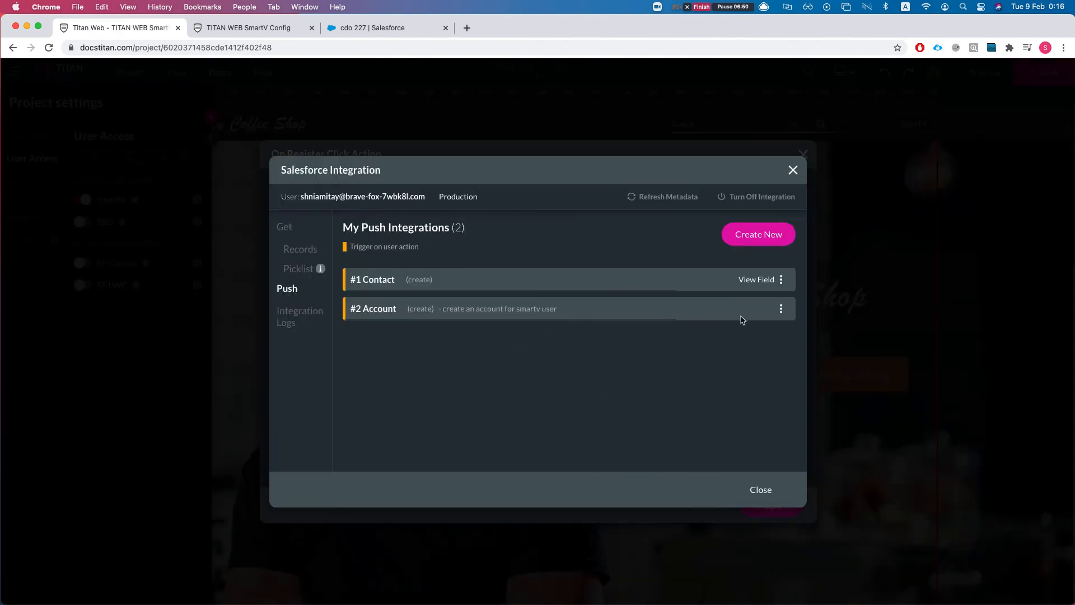
Add a child Contact integration under #2 Account, described 'create the smartv contact'.
{"action": "left_click", "coordinate": [781, 309]}
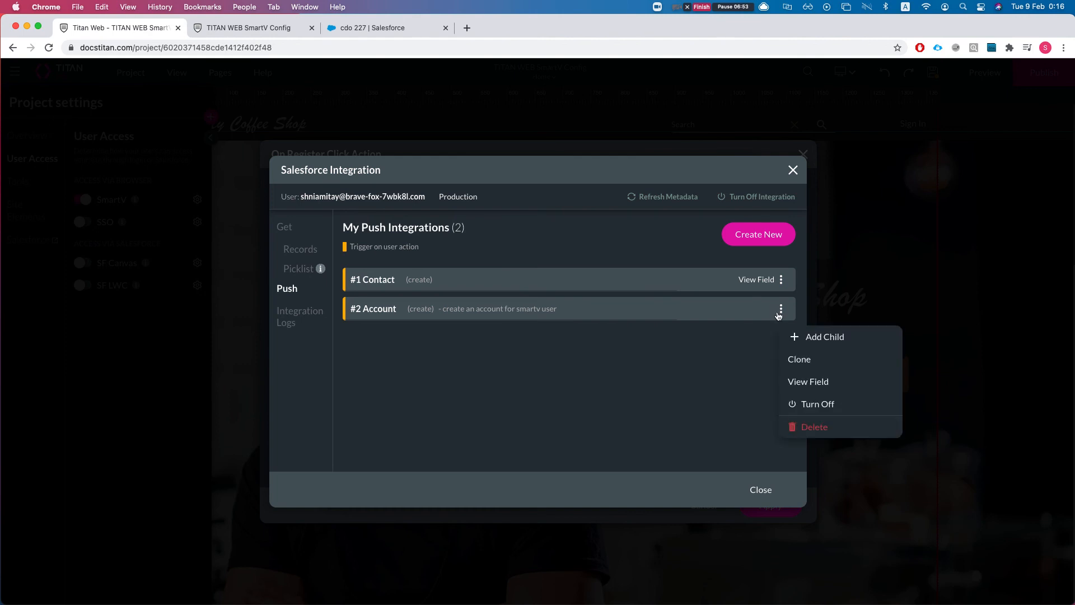
{"action": "left_click", "coordinate": [811, 339]}
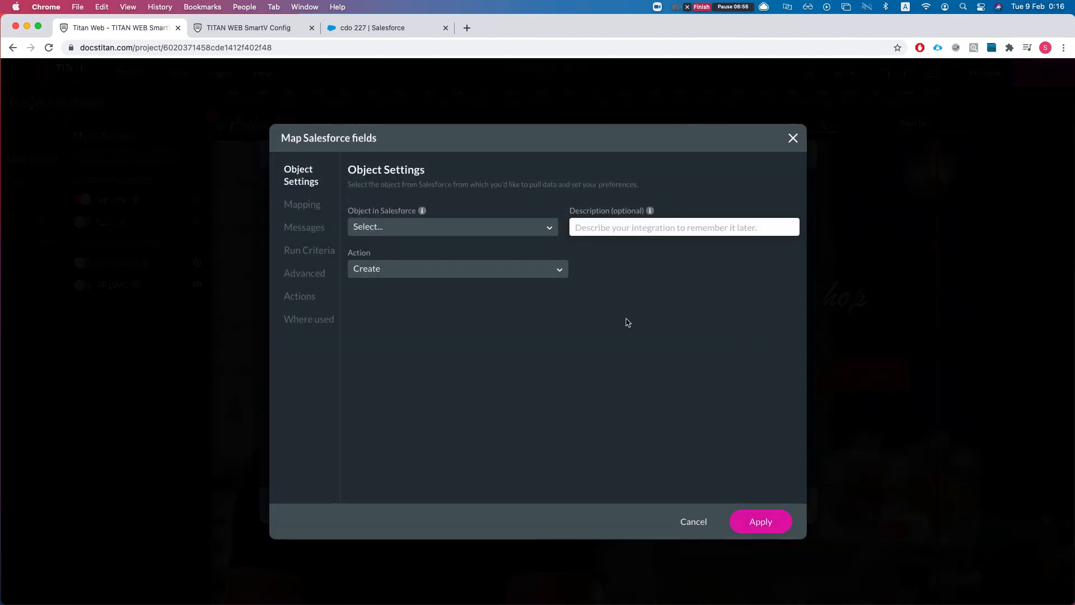
{"action": "left_click", "coordinate": [417, 233]}
{"action": "type", "text": "cotnact"}
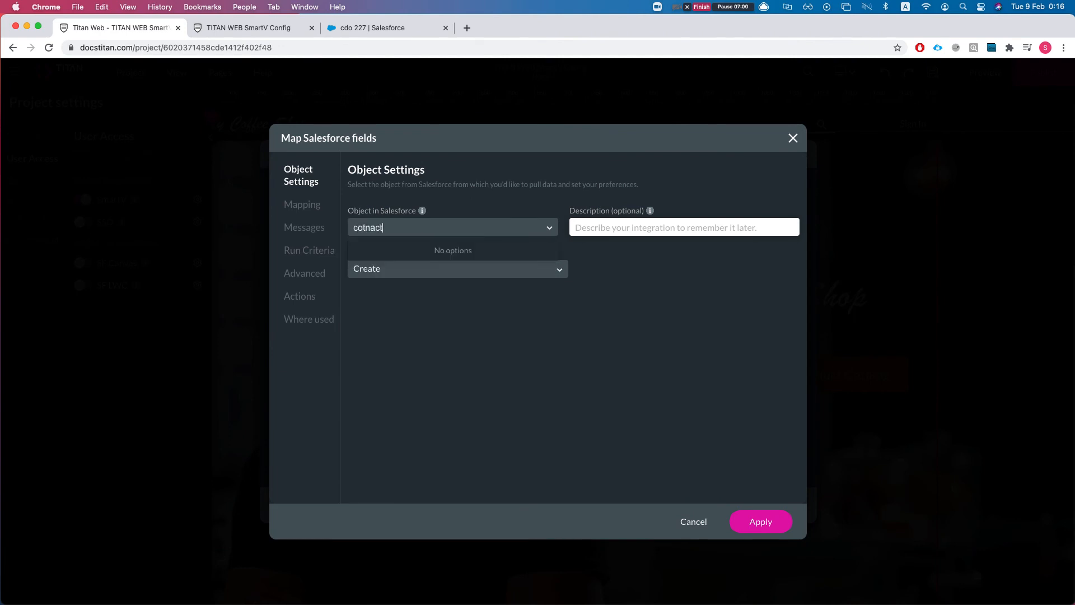
{"action": "key", "text": "BackSpace"}
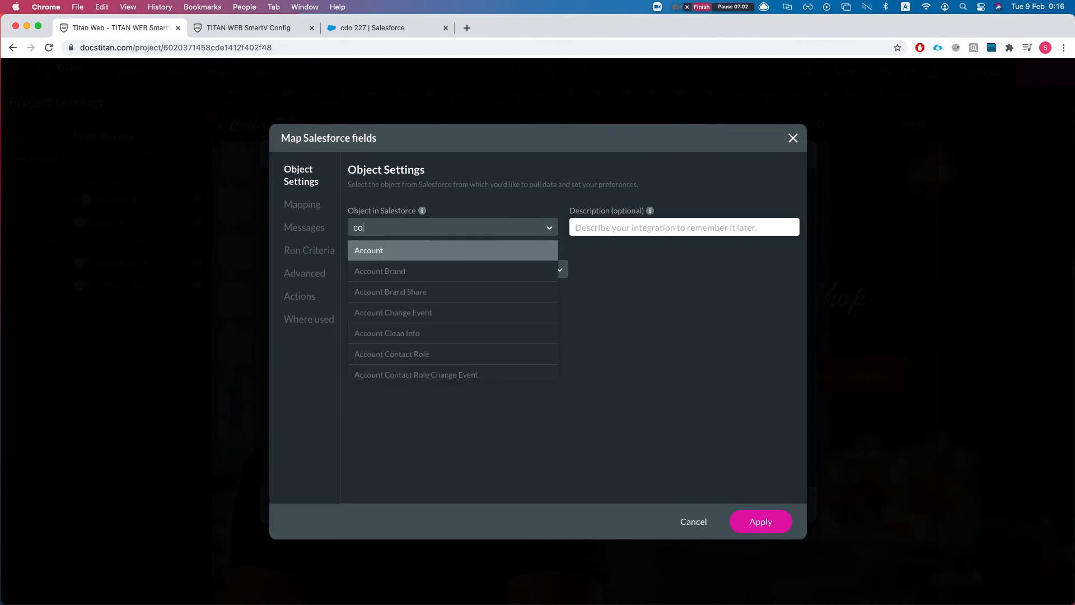
{"action": "type", "text": "ntac"}
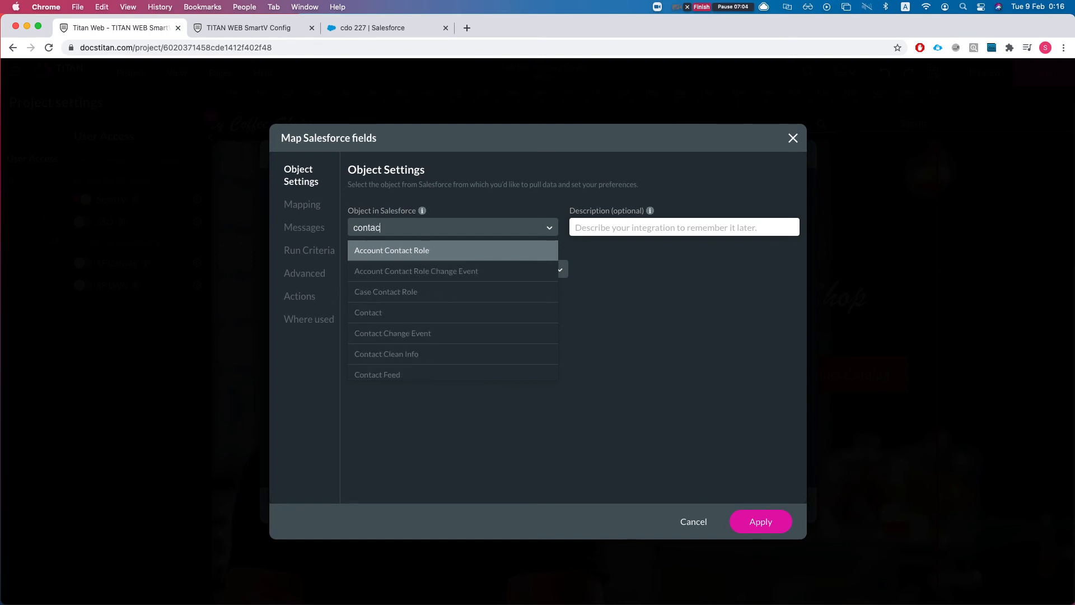
{"action": "type", "text": "t"}
{"action": "key", "text": "Down"}
{"action": "key", "text": "Down"}
{"action": "key", "text": "Down"}
{"action": "key", "text": "Return"}
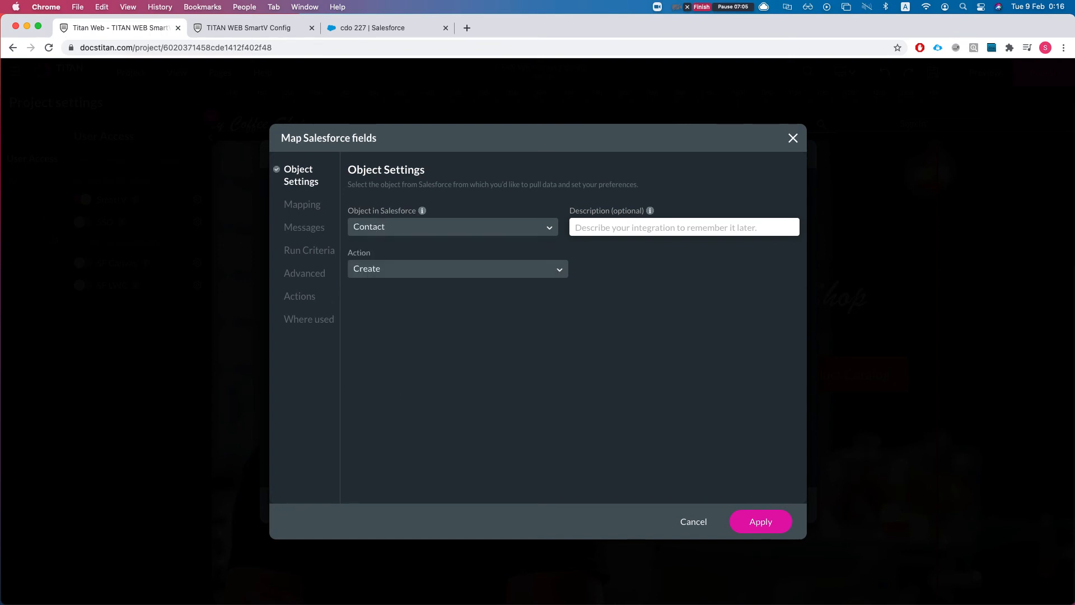
{"action": "left_click", "coordinate": [601, 227]}
{"action": "type", "text": "create the"}
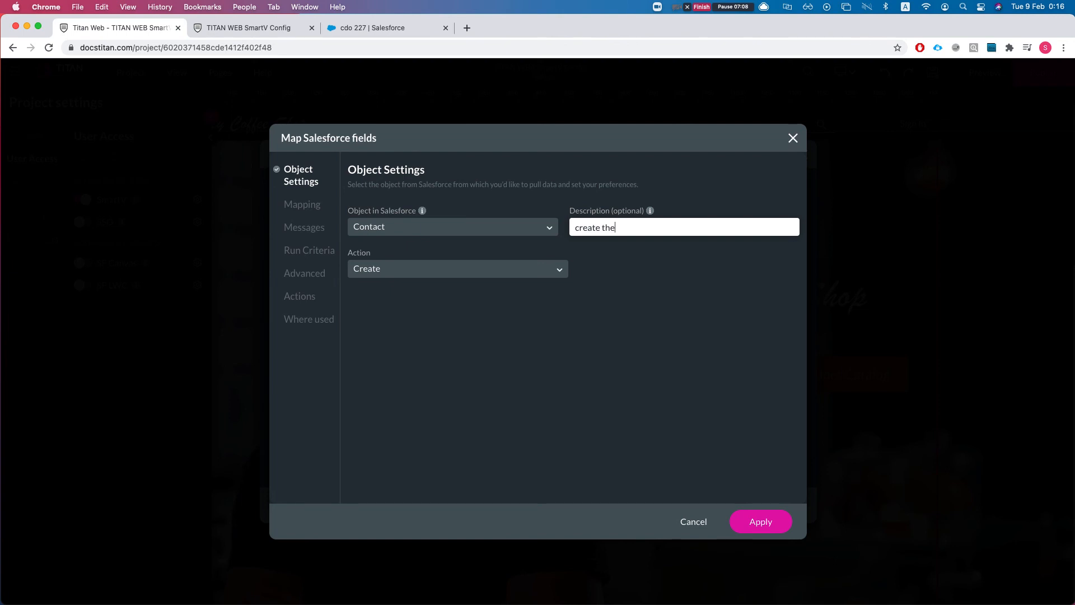
{"action": "type", "text": " smarty contact"}
Map the Contact's Account ID to the #2 Account integration's Account ID.
{"action": "left_click", "coordinate": [309, 203]}
{"action": "left_click", "coordinate": [541, 282]}
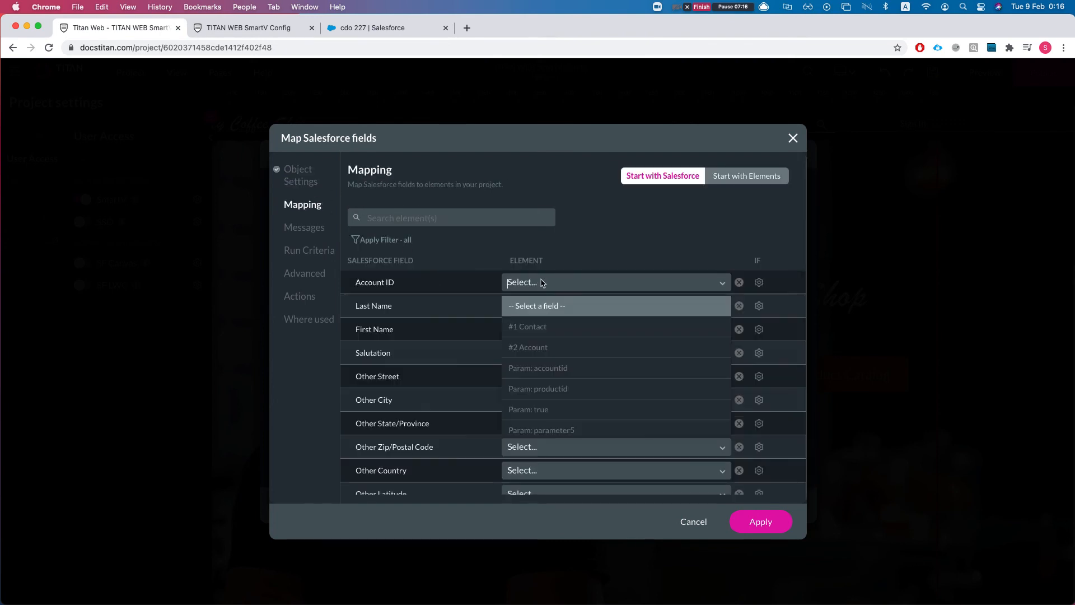
{"action": "left_click", "coordinate": [543, 347]}
{"action": "left_click", "coordinate": [637, 287]}
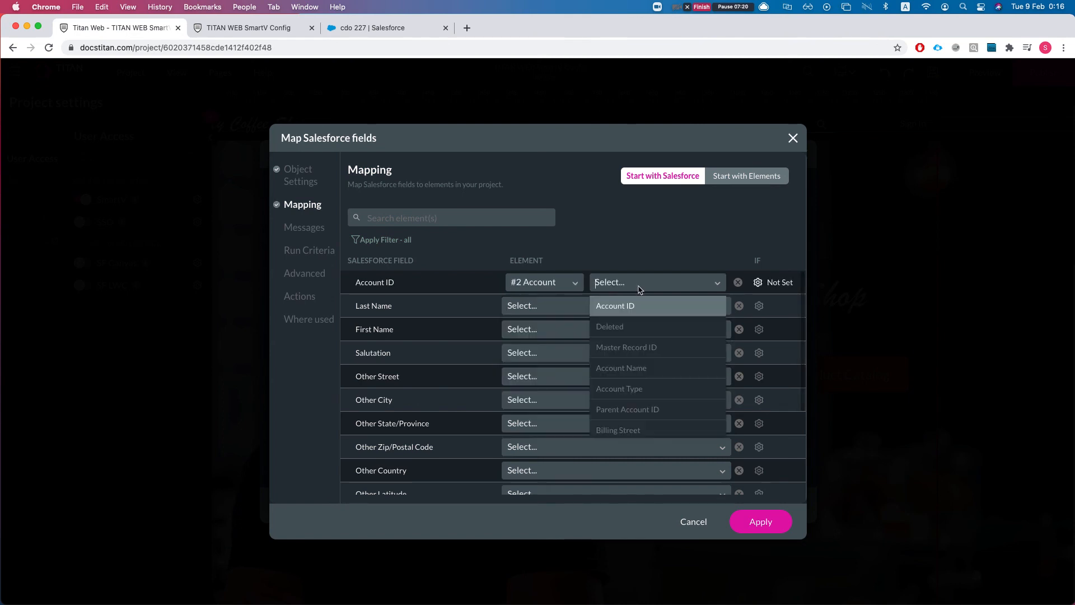
{"action": "left_click", "coordinate": [628, 306]}
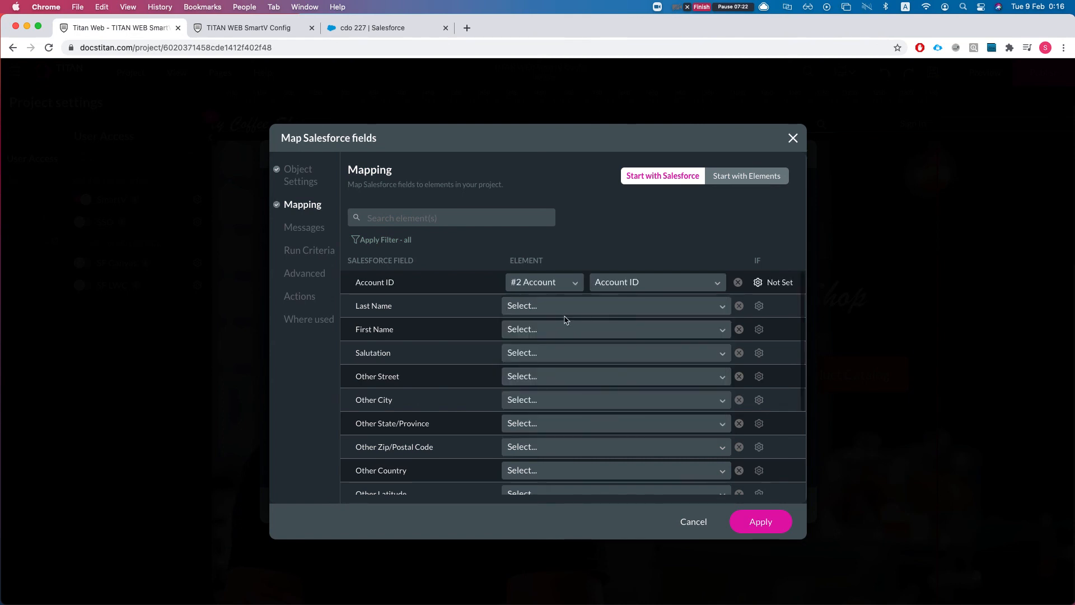
Map Last Name and First Name to the SmartV last and first names.
{"action": "left_click", "coordinate": [518, 304]}
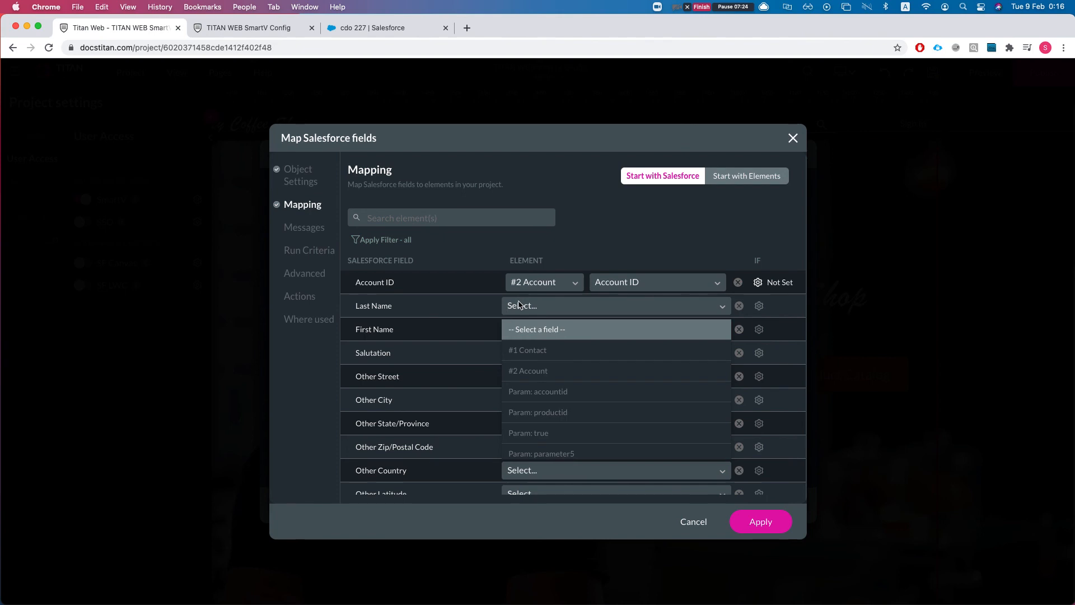
{"action": "type", "text": "las"}
{"action": "key", "text": "Return"}
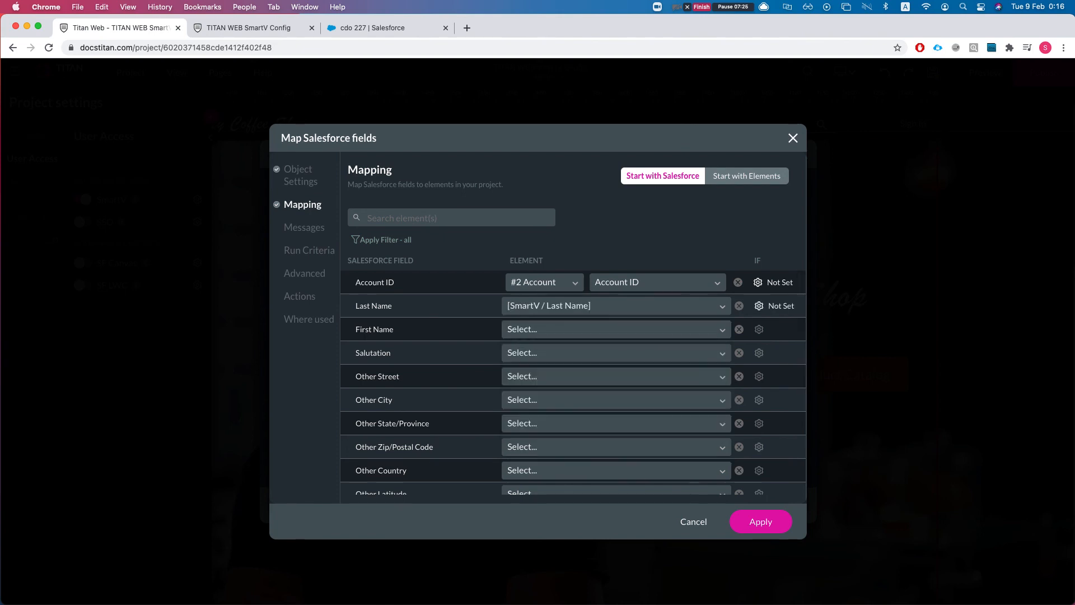
{"action": "left_click", "coordinate": [534, 329]}
{"action": "type", "text": "fir"}
{"action": "key", "text": "Return"}
Map Email and Mobile Phone to the SmartV email and mobile, then save the child integration.
{"action": "scroll", "coordinate": [456, 365], "scroll_direction": "down", "scroll_amount": 1}
{"action": "scroll", "coordinate": [463, 347], "scroll_direction": "up", "scroll_amount": 1}
{"action": "left_click", "coordinate": [463, 217]}
{"action": "type", "text": "ema"}
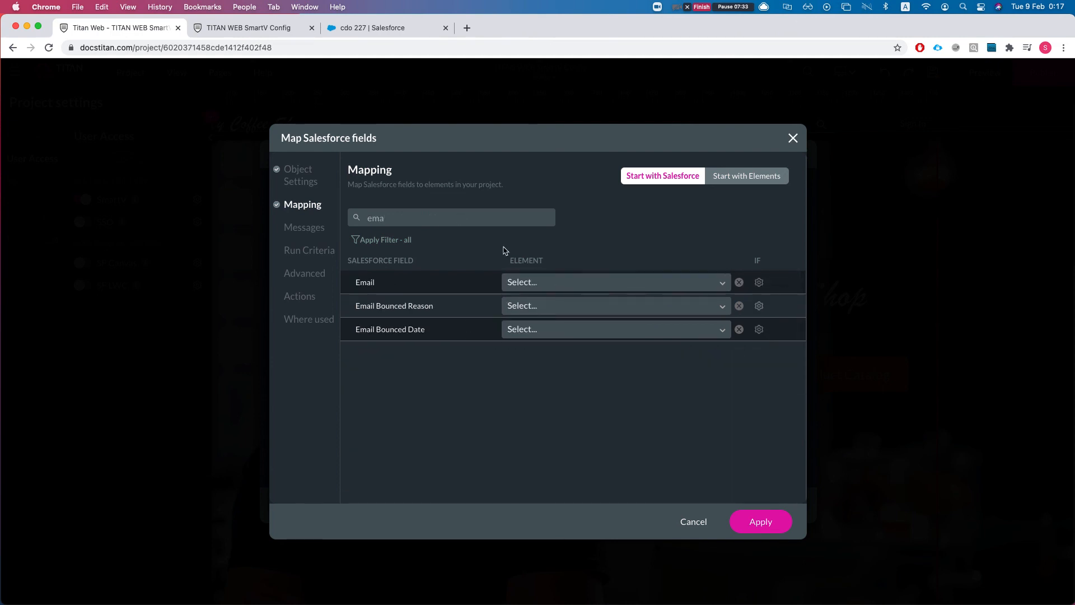
{"action": "left_click", "coordinate": [567, 282]}
{"action": "type", "text": "email"}
{"action": "key", "text": "Return"}
{"action": "triple_click", "coordinate": [440, 222]}
{"action": "type", "text": "mobi"}
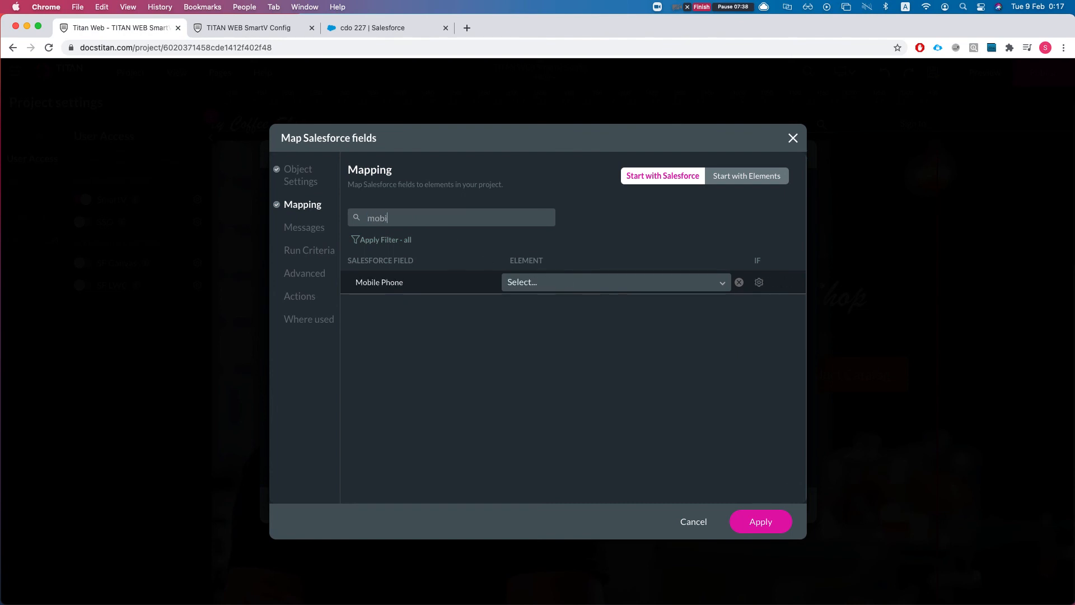
{"action": "left_click", "coordinate": [548, 283]}
{"action": "type", "text": "mo"}
{"action": "key", "text": "Return"}
{"action": "left_click", "coordinate": [733, 529]}
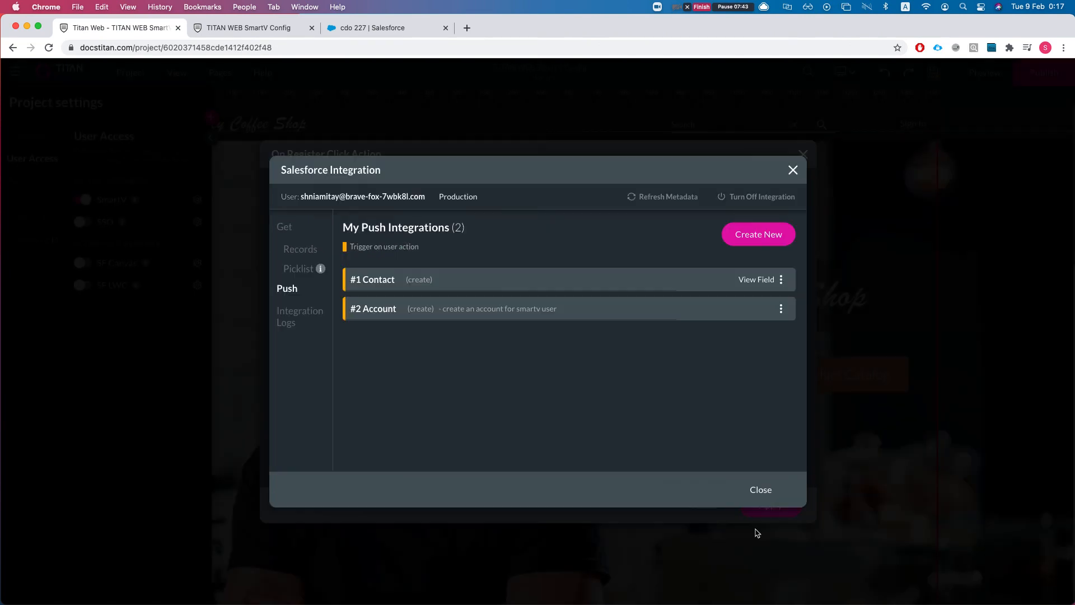
Reopen #2 Account's options to start another child integration, then focus the browser.
{"action": "left_click", "coordinate": [781, 308]}
{"action": "left_click", "coordinate": [795, 337]}
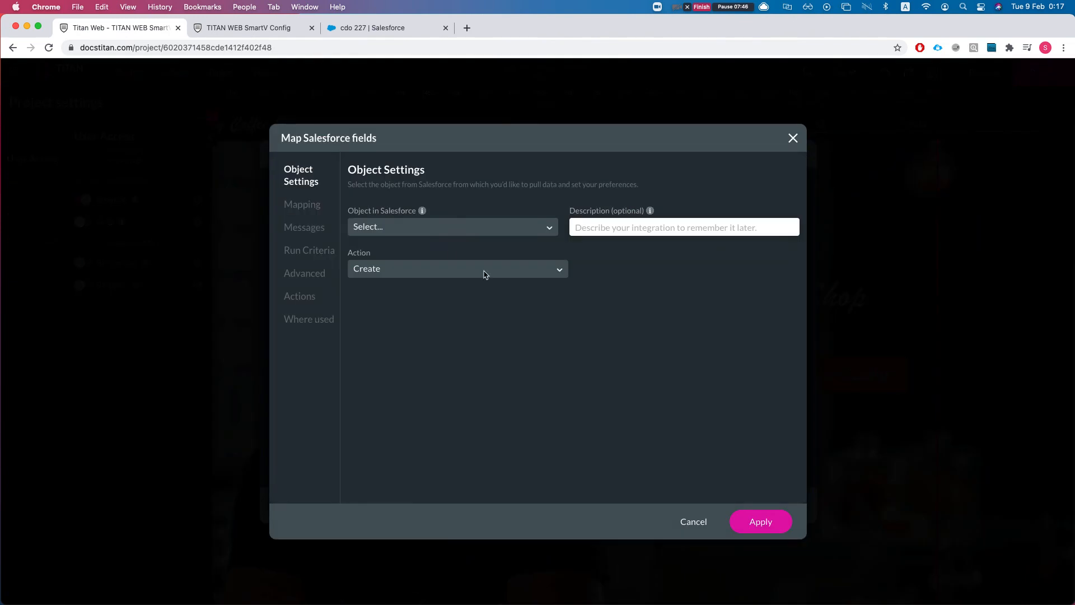
{"action": "left_click", "coordinate": [620, 223]}
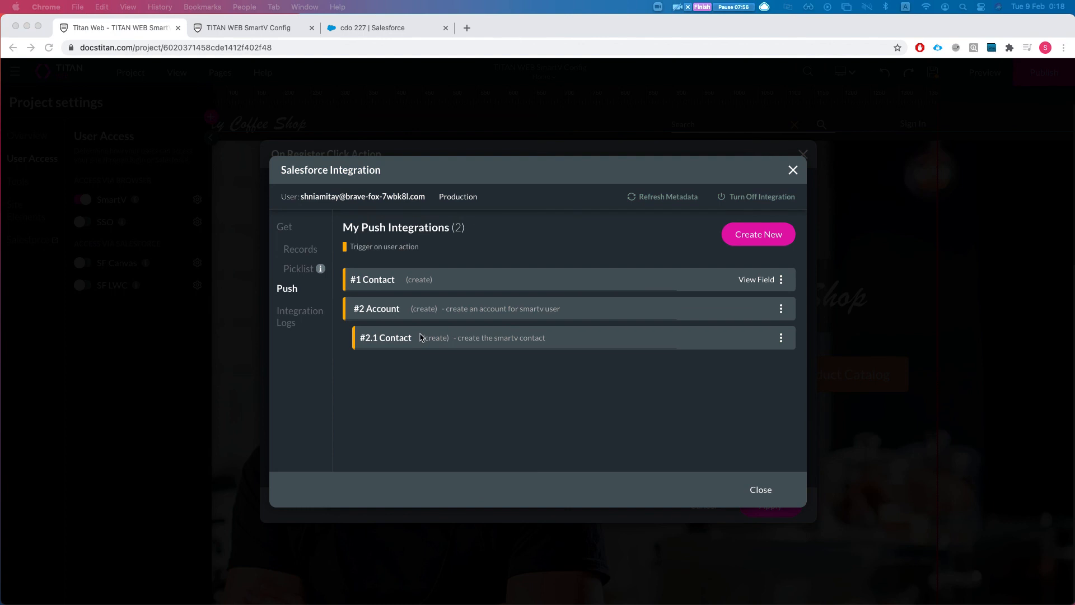
{"action": "left_click", "coordinate": [693, 434]}
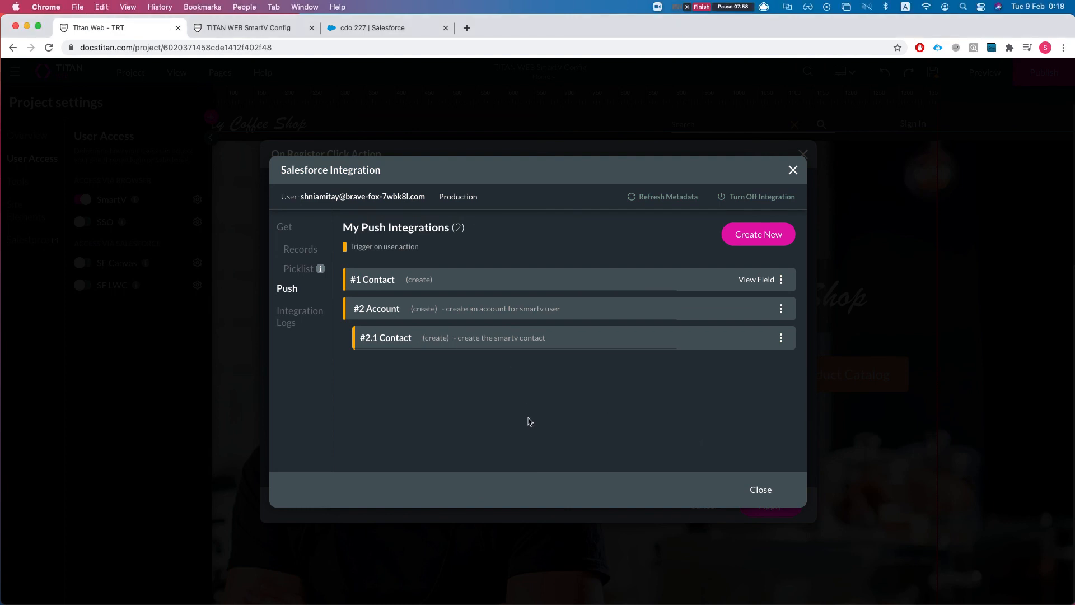
Set the rule's Salesforce action to #2 Account (create), leave Return record ID empty, and apply.
{"action": "left_click", "coordinate": [764, 493]}
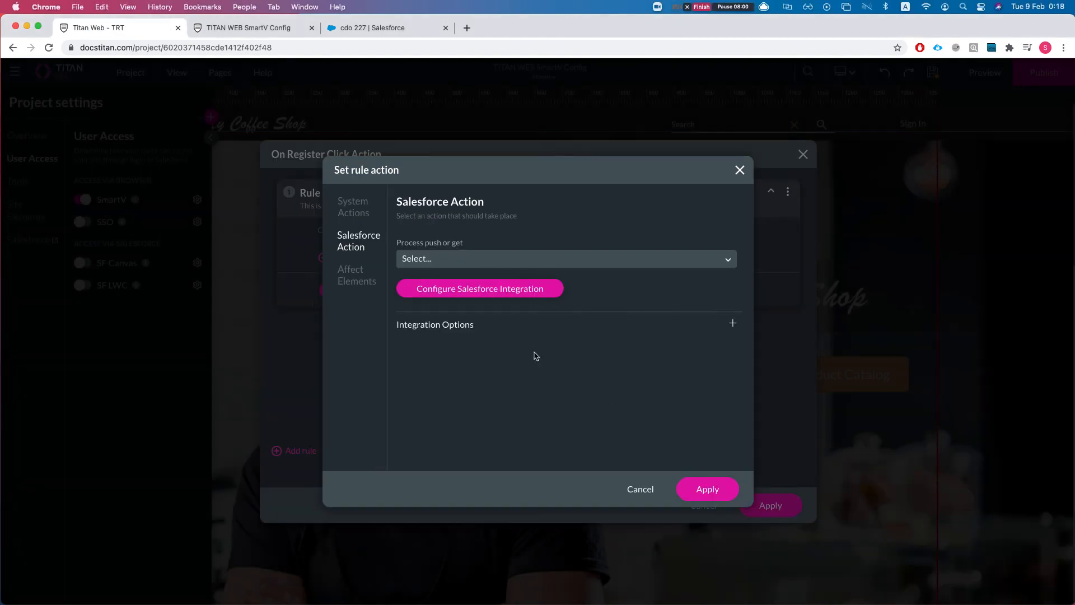
{"action": "left_click", "coordinate": [486, 267]}
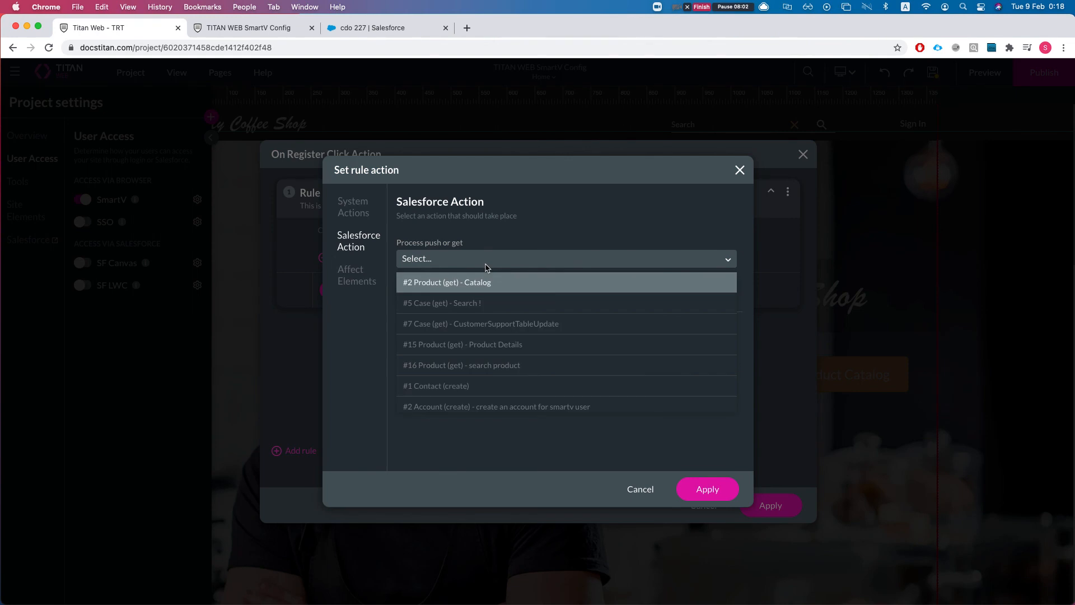
{"action": "scroll", "coordinate": [509, 344], "scroll_direction": "down", "scroll_amount": 1}
{"action": "left_click", "coordinate": [535, 402]}
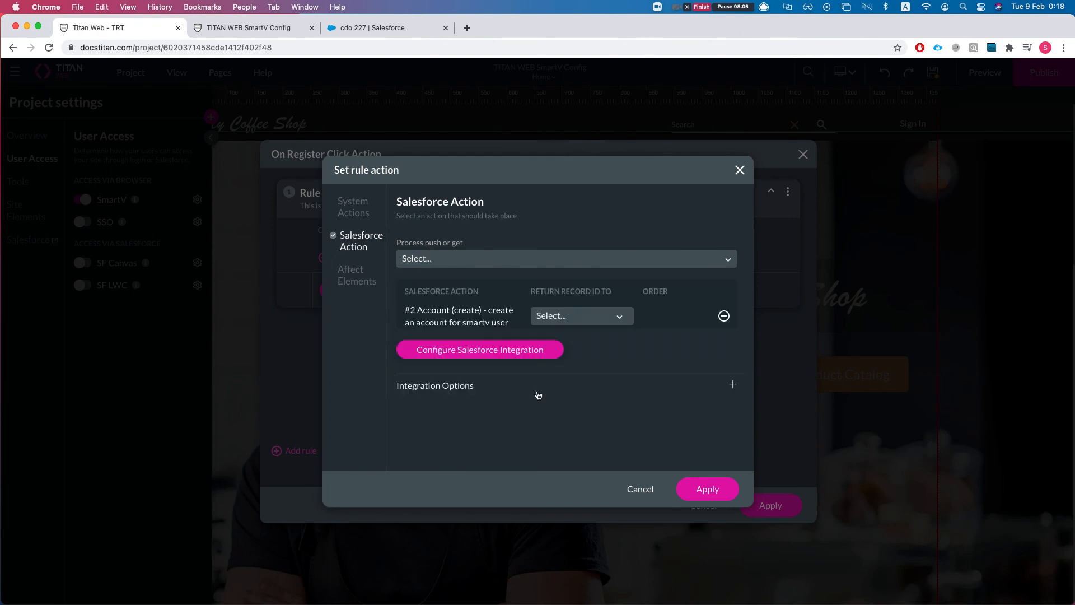
{"action": "left_click", "coordinate": [546, 323]}
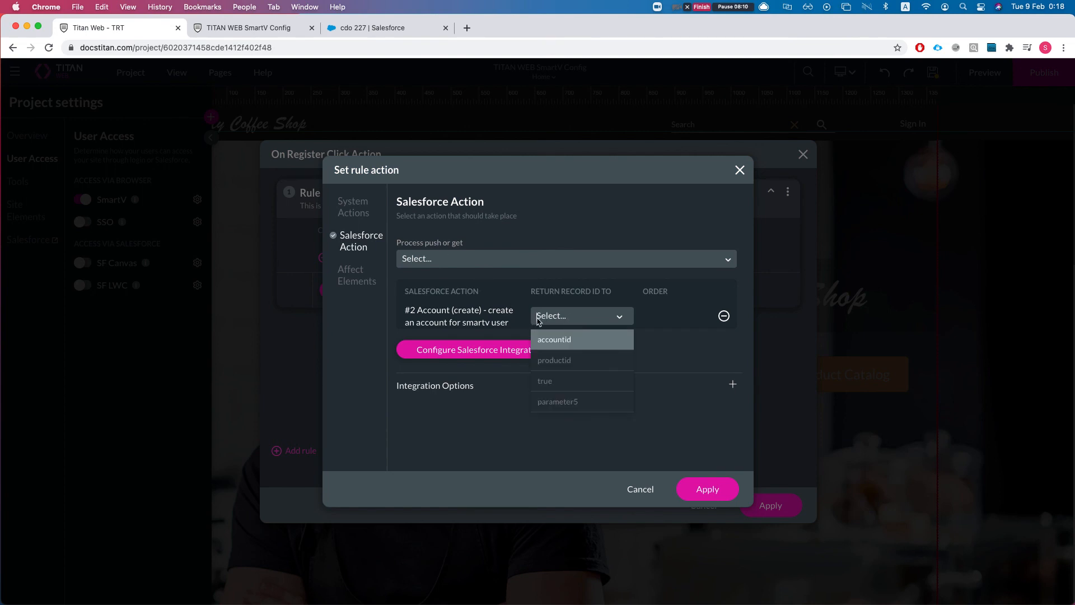
{"action": "left_click", "coordinate": [482, 298]}
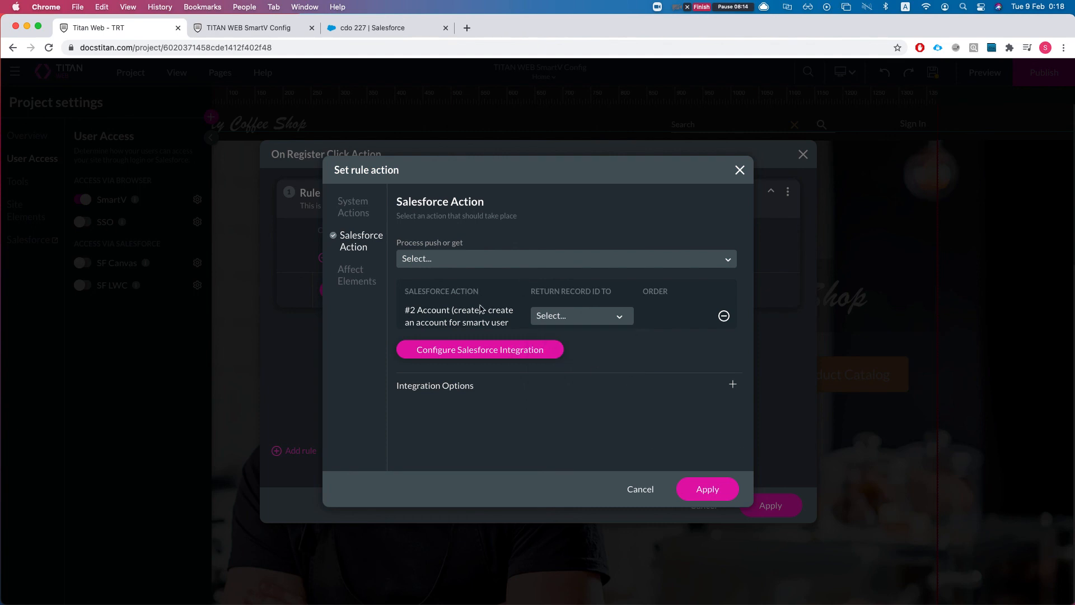
{"action": "left_click", "coordinate": [707, 490]}
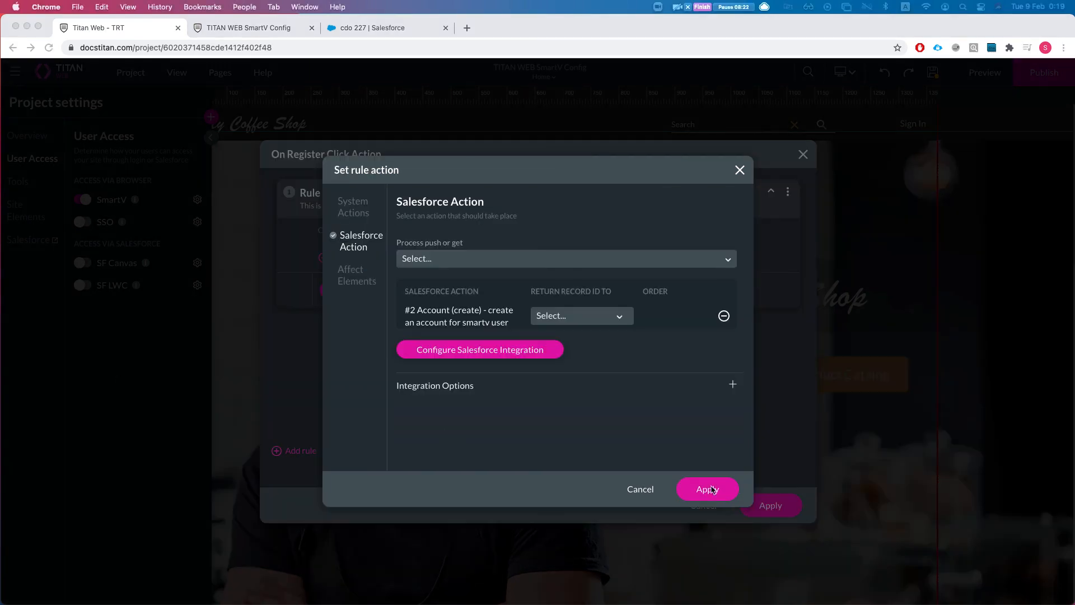
{"action": "left_click", "coordinate": [709, 489]}
Finish the register rules, advance to Parameters, and generate the SmartV login.
{"action": "left_click", "coordinate": [769, 505]}
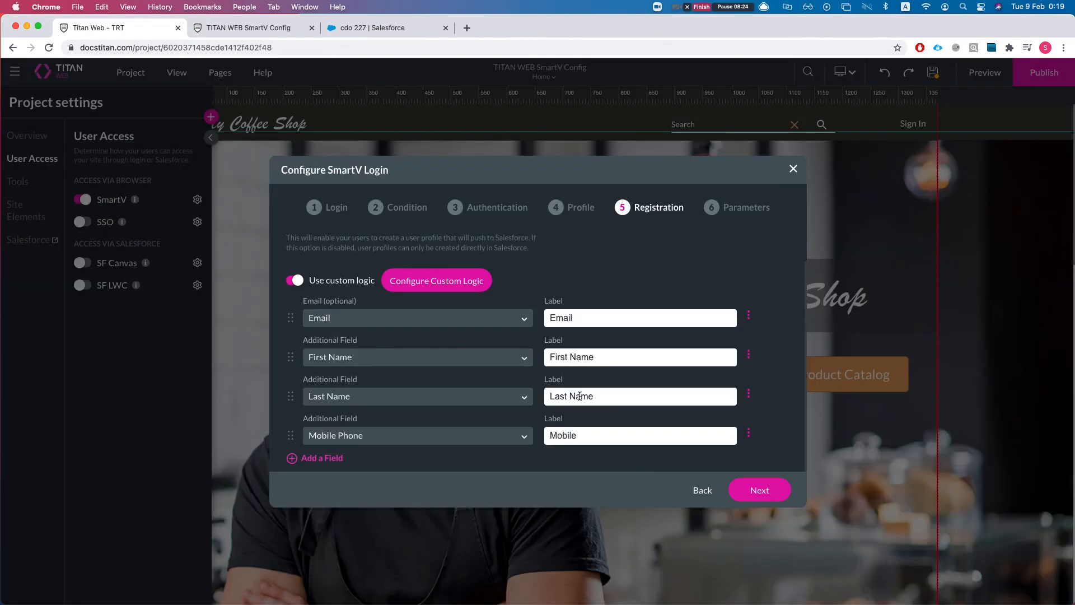
{"action": "left_click", "coordinate": [761, 490]}
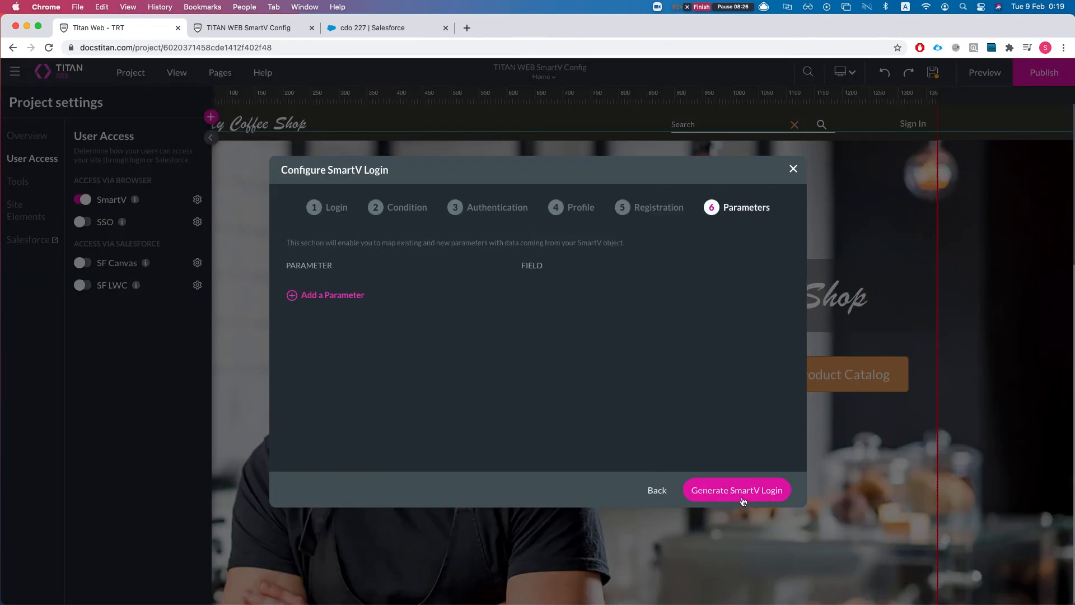
{"action": "left_click", "coordinate": [736, 491]}
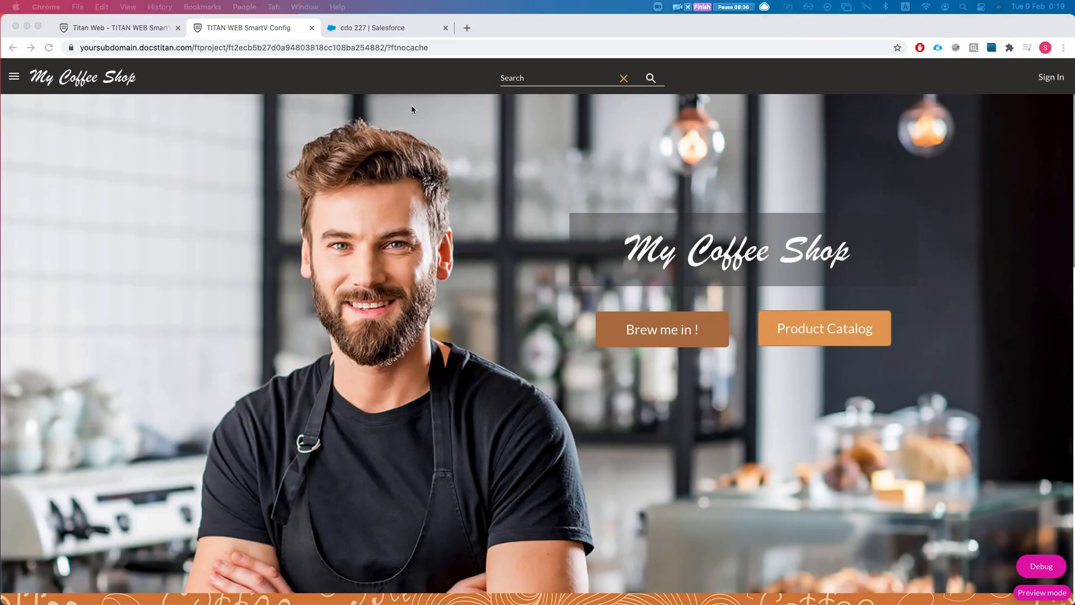
Sign up a new test user on the coffee-shop site with a test e-mail and mobile number.
{"action": "left_click", "coordinate": [1048, 83]}
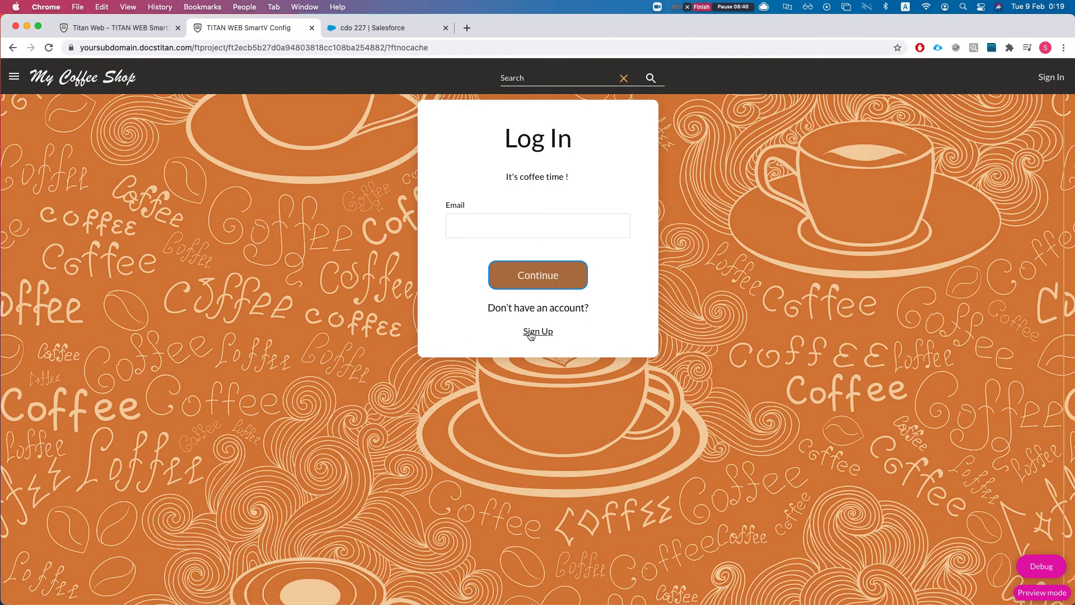
{"action": "left_click", "coordinate": [529, 332]}
{"action": "left_click", "coordinate": [479, 220]}
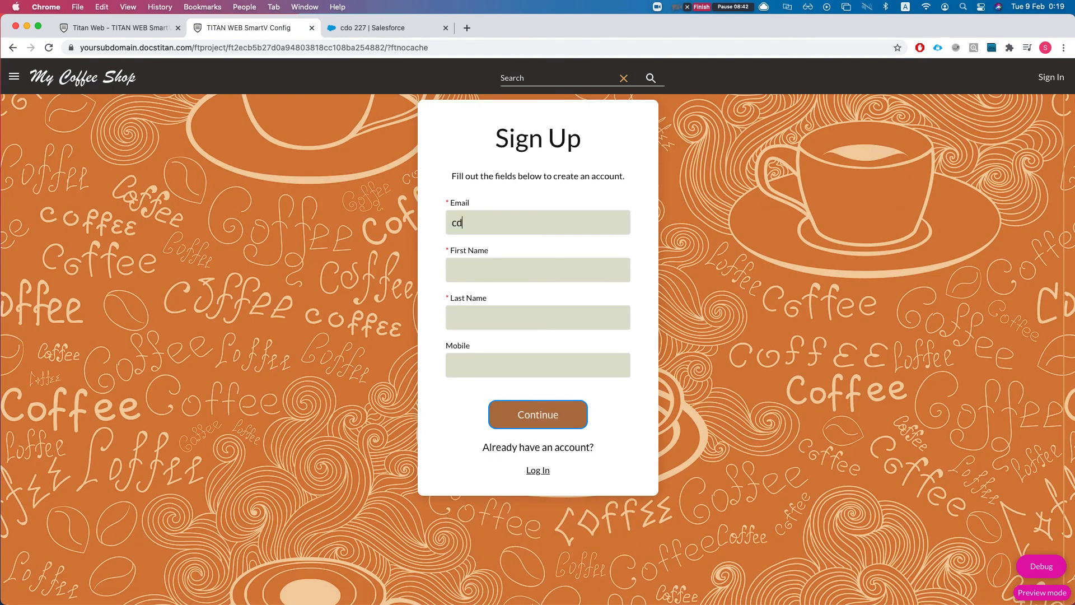
{"action": "type", "text": "cdo"}
{"action": "type", "text": "ac"}
{"action": "left_click", "coordinate": [504, 356]}
{"action": "type", "text": "324324234"}
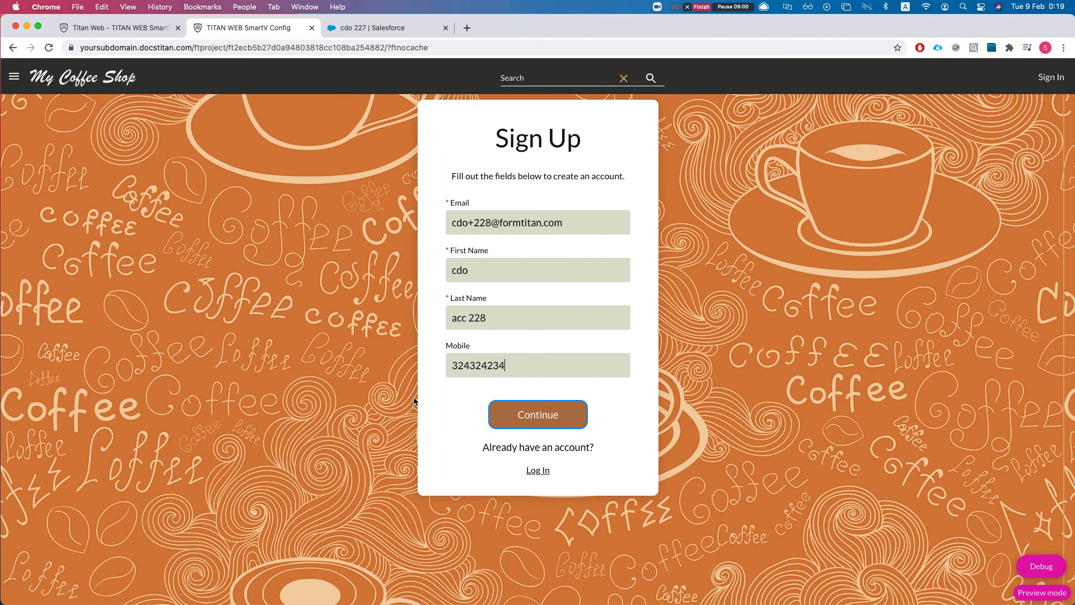
{"action": "left_click", "coordinate": [536, 420]}
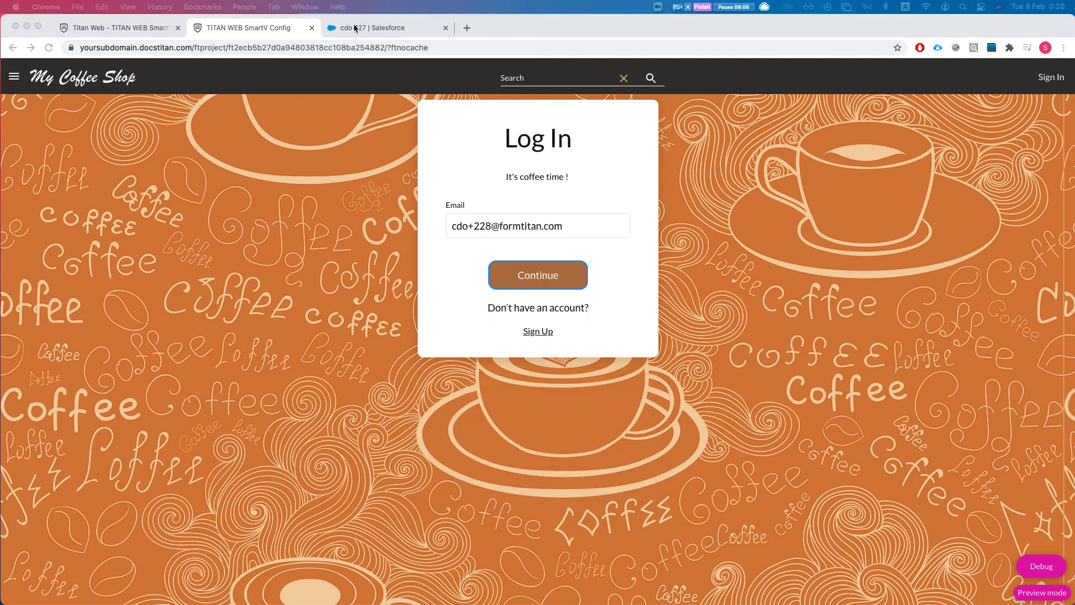
In Salesforce, open the acc 228 account and confirm it has one contact.
{"action": "left_click", "coordinate": [356, 28]}
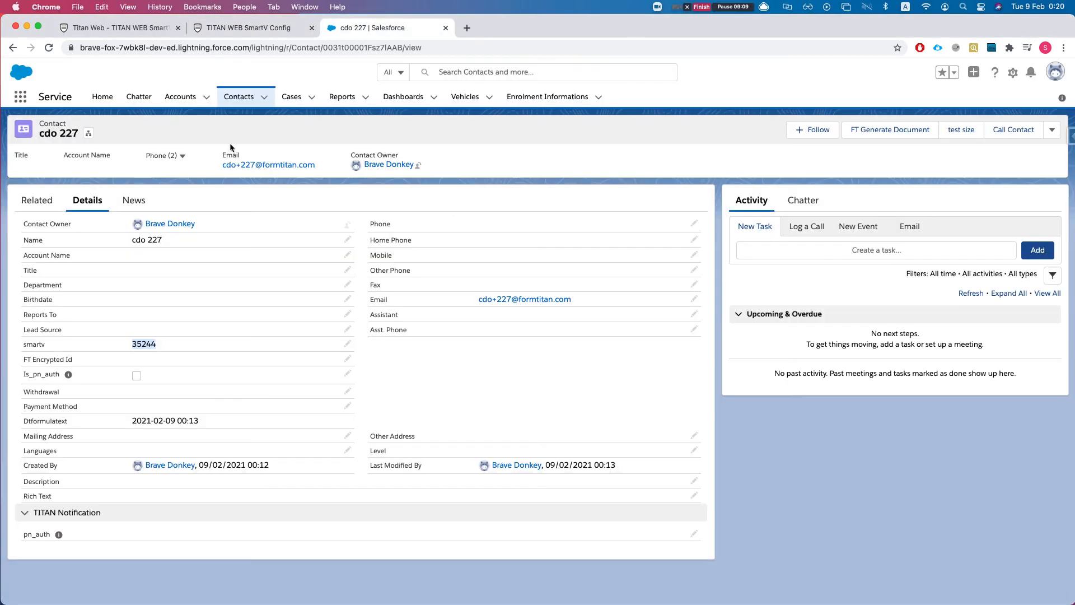
{"action": "left_click", "coordinate": [177, 101]}
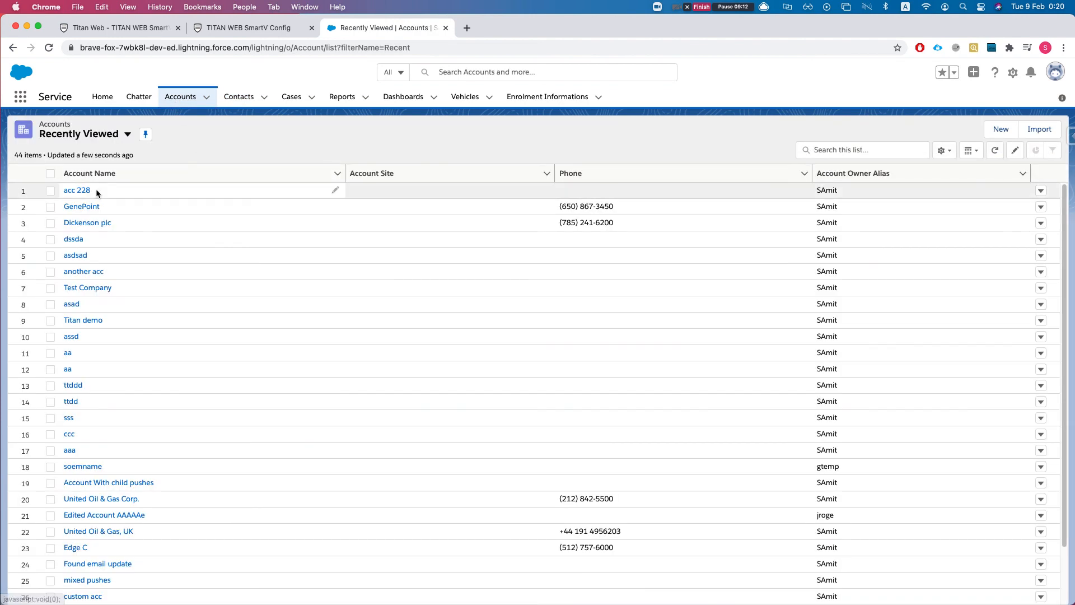
{"action": "left_click", "coordinate": [79, 190]}
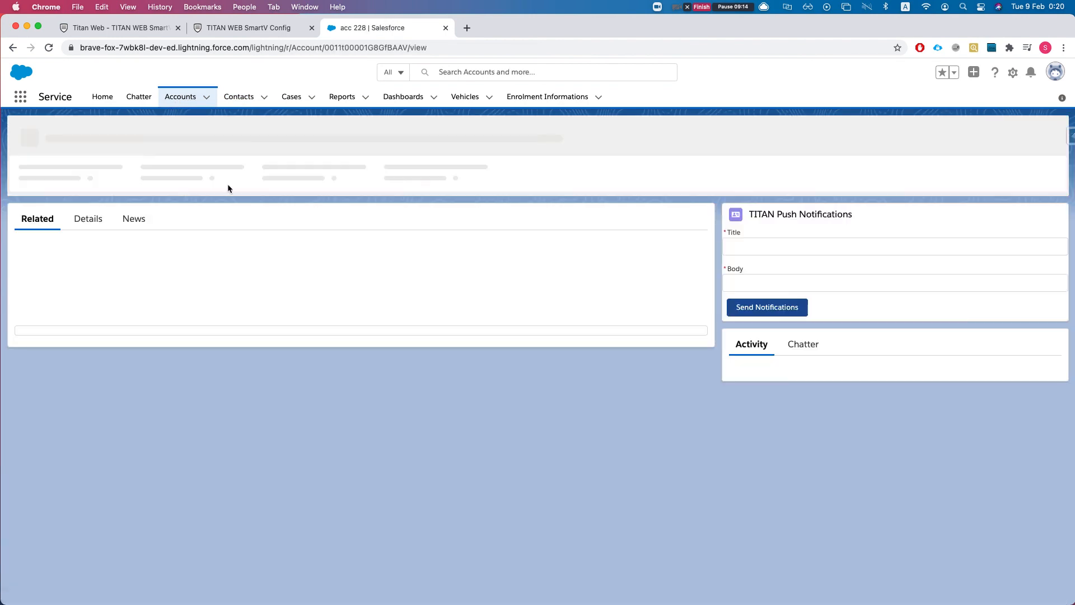
{"action": "scroll", "coordinate": [100, 335], "scroll_direction": "down", "scroll_amount": 1}
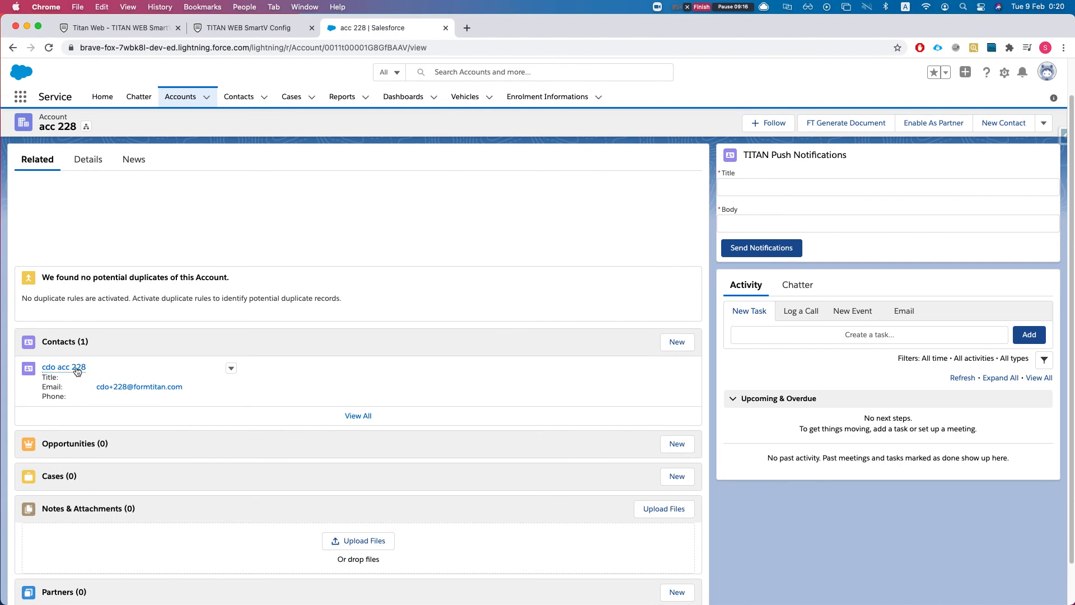
{"action": "mouse_move", "coordinate": [69, 374]}
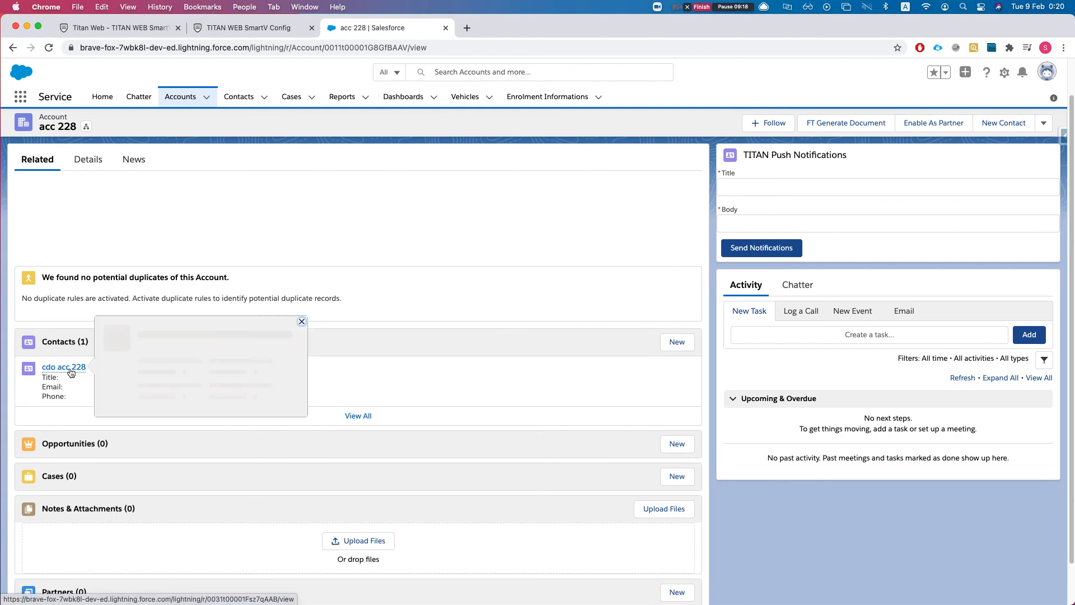
Continue the coffee-shop login with the new e-mail, then return to the Titan Web editor.
{"action": "left_click", "coordinate": [229, 30]}
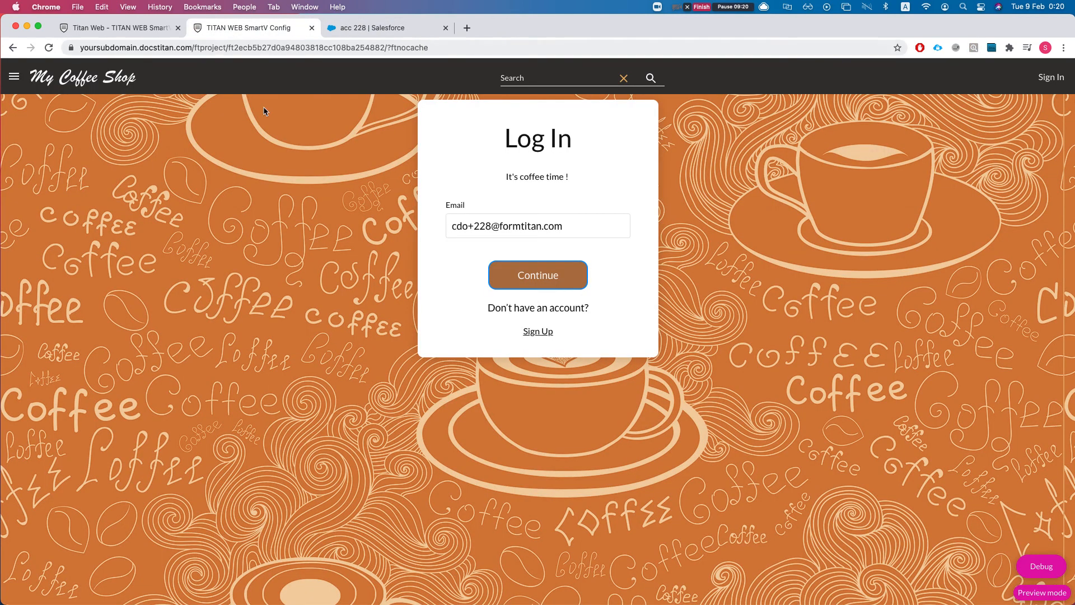
{"action": "left_click", "coordinate": [542, 283]}
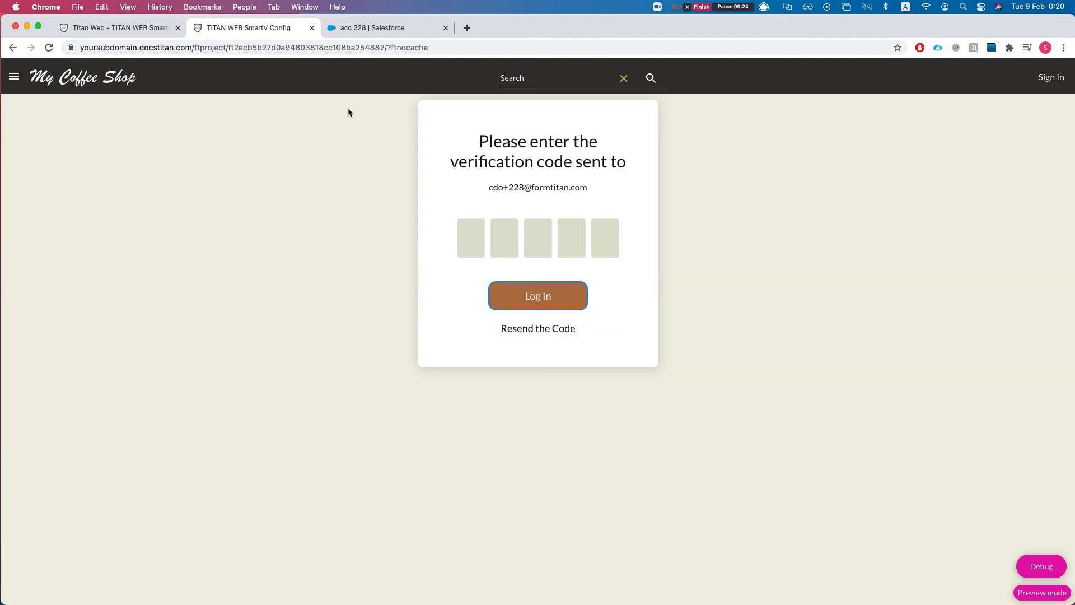
{"action": "left_click", "coordinate": [139, 29]}
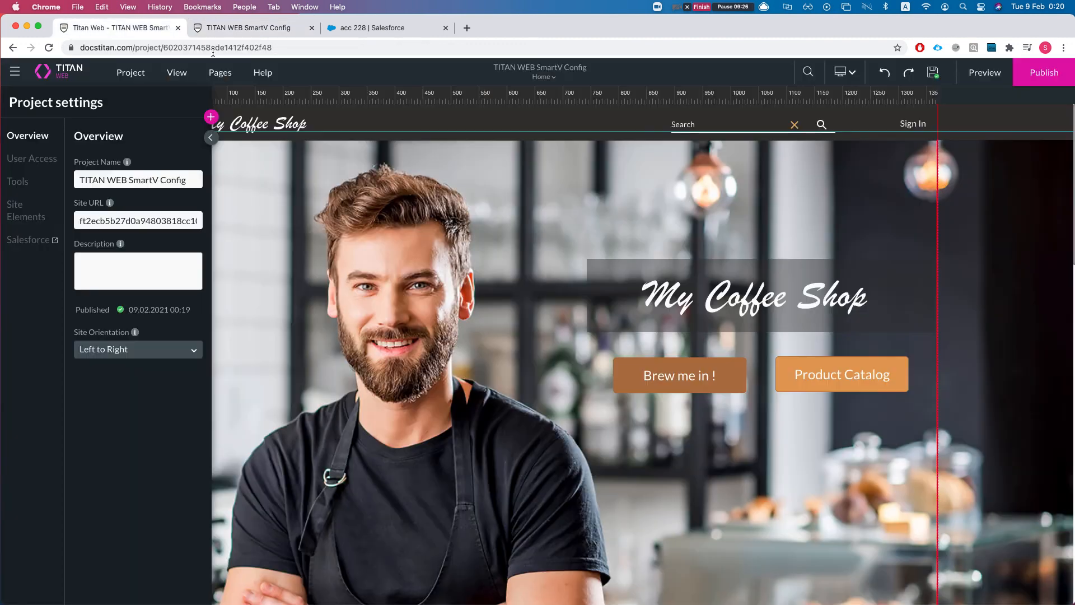
Review the SmartV login's Authentication, Profile and Registration steps unchanged, then return to the verification page.
{"action": "left_click", "coordinate": [39, 163]}
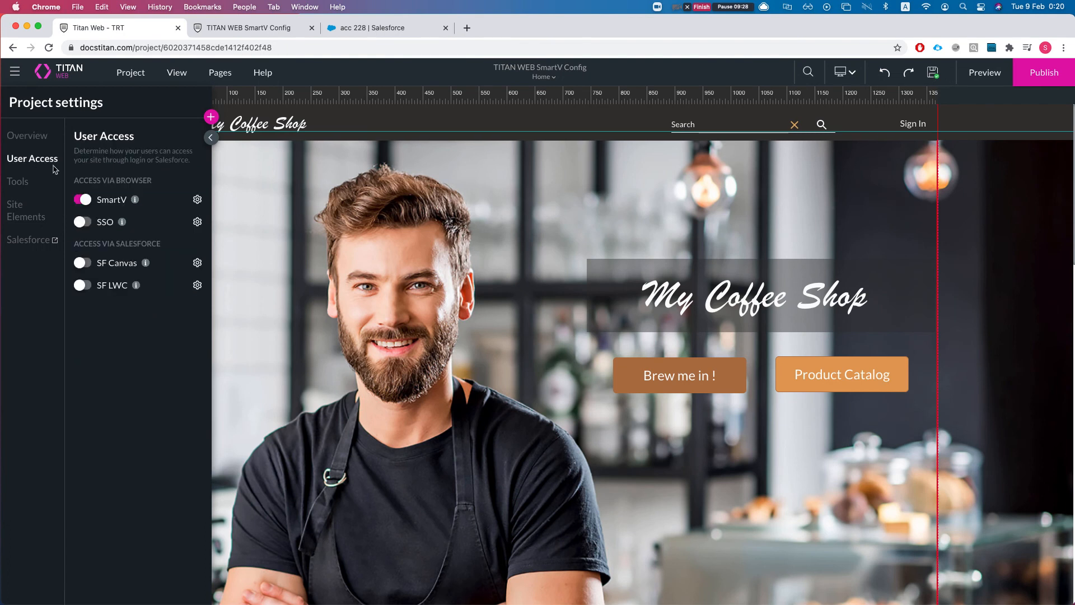
{"action": "left_click", "coordinate": [197, 199]}
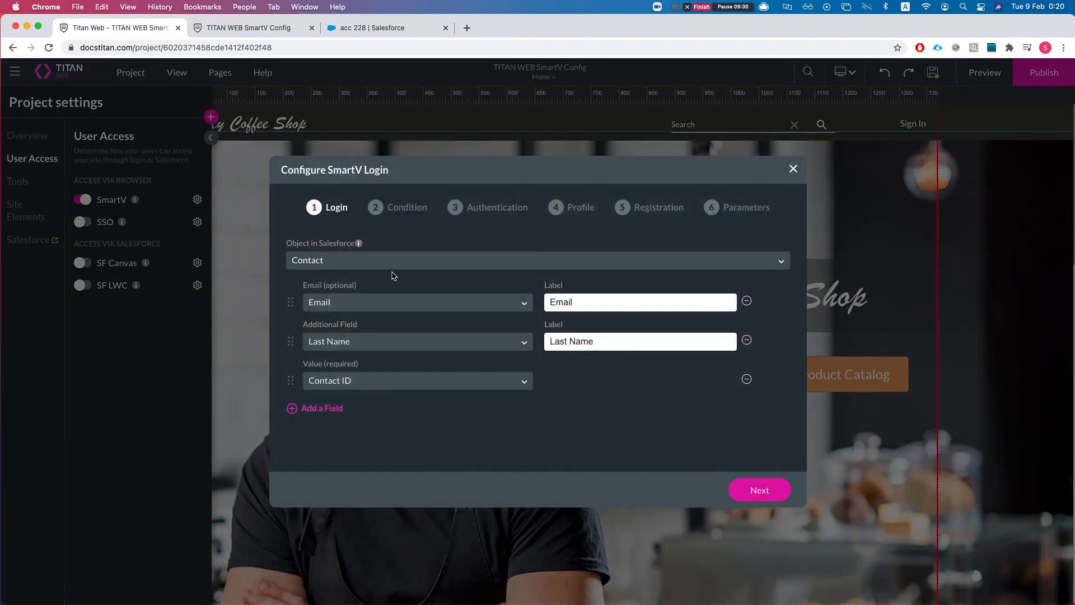
{"action": "left_click", "coordinate": [480, 212]}
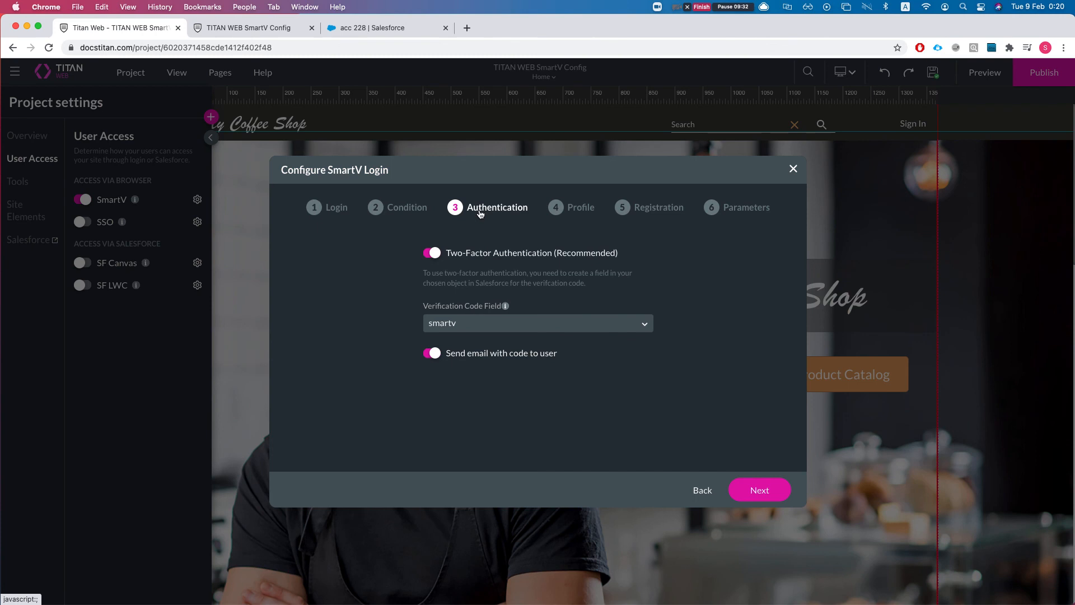
{"action": "left_click", "coordinate": [580, 211]}
{"action": "left_click", "coordinate": [675, 213]}
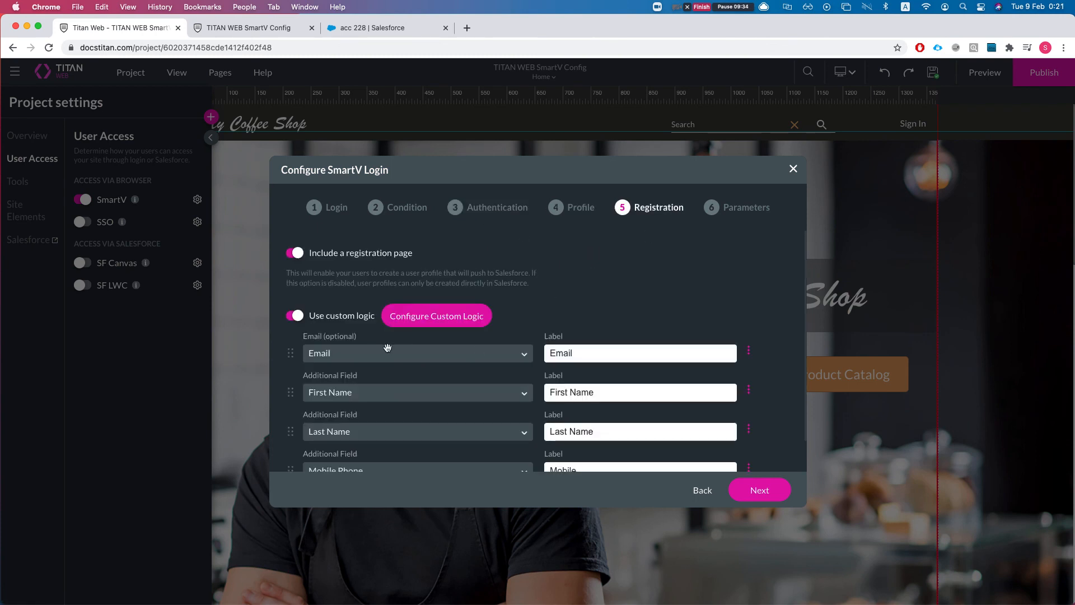
{"action": "scroll", "coordinate": [448, 347], "scroll_direction": "down", "scroll_amount": 1}
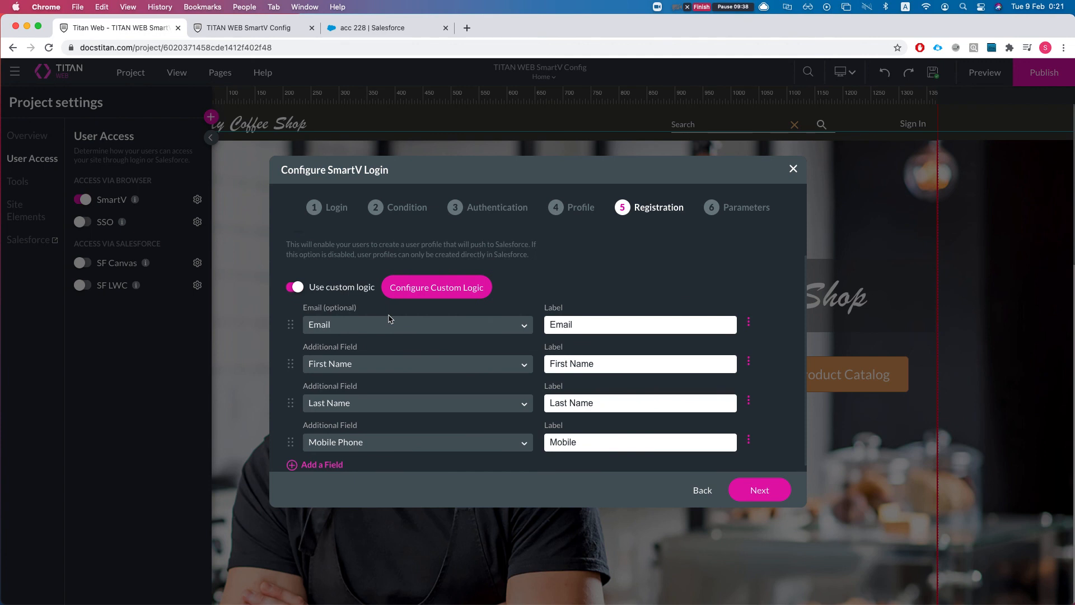
{"action": "scroll", "coordinate": [390, 319], "scroll_direction": "down", "scroll_amount": 1}
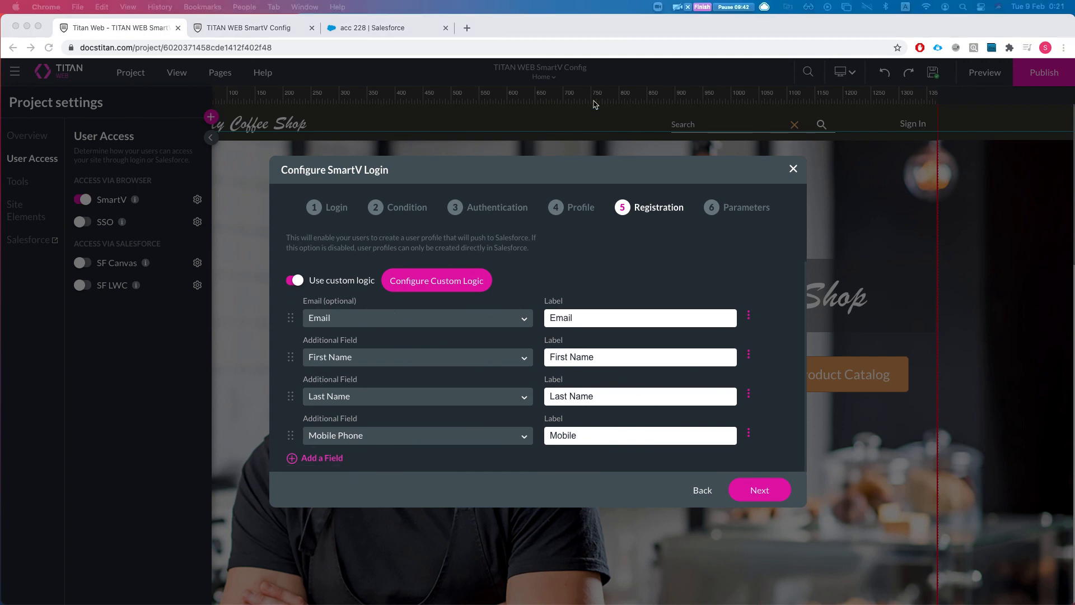
{"action": "left_click", "coordinate": [346, 32]}
{"action": "left_click", "coordinate": [265, 31]}
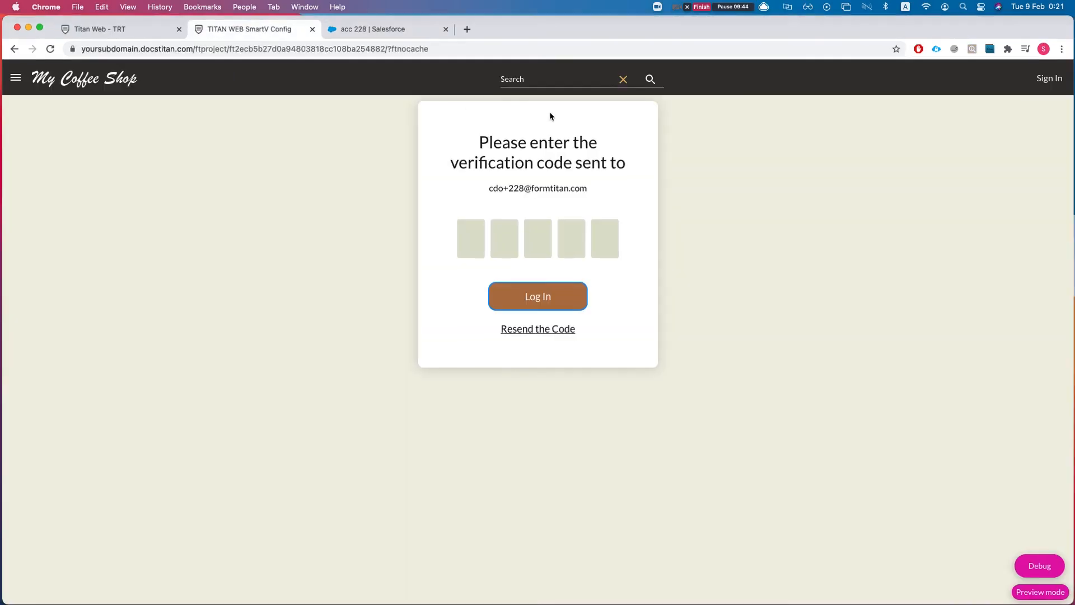
Paste the emailed verification code into the five code boxes in Chrome and log in.
{"action": "key", "text": "ctrl+Up"}
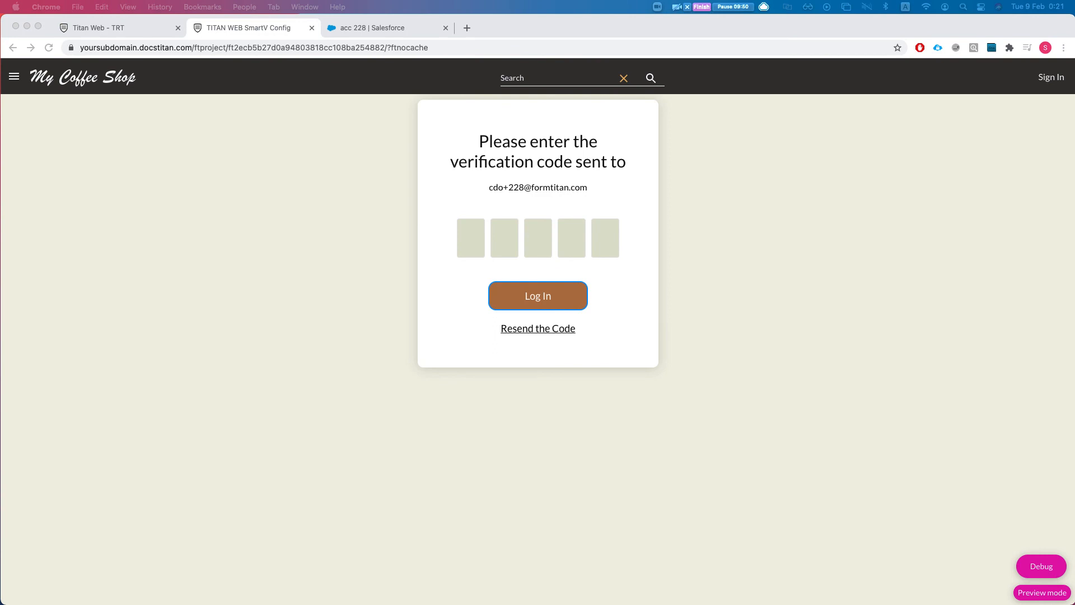
{"action": "left_click", "coordinate": [457, 243]}
{"action": "key", "text": "super+v"}
{"action": "left_click", "coordinate": [527, 298]}
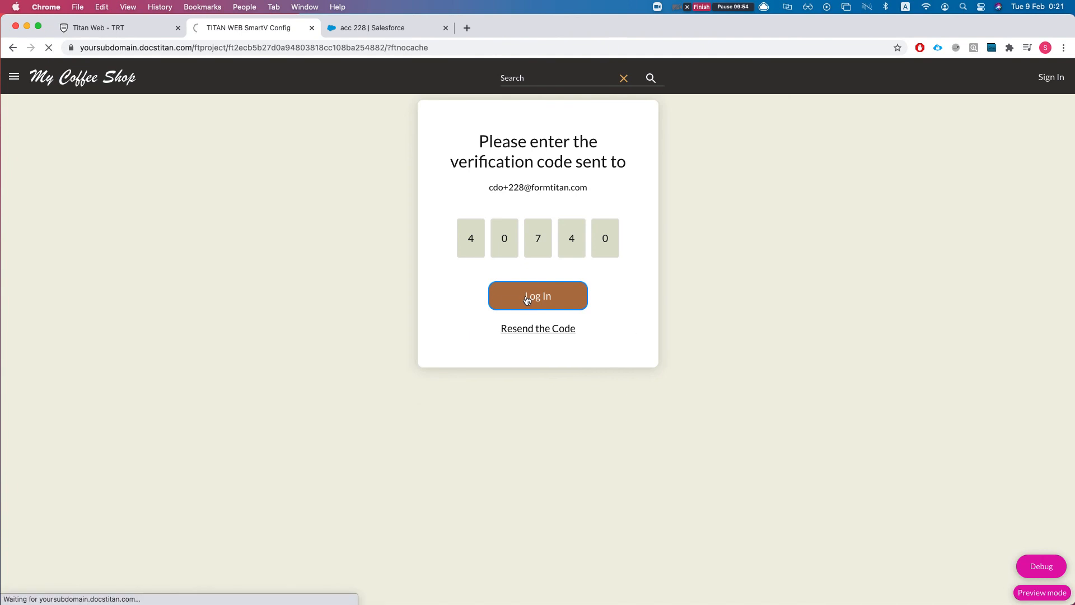